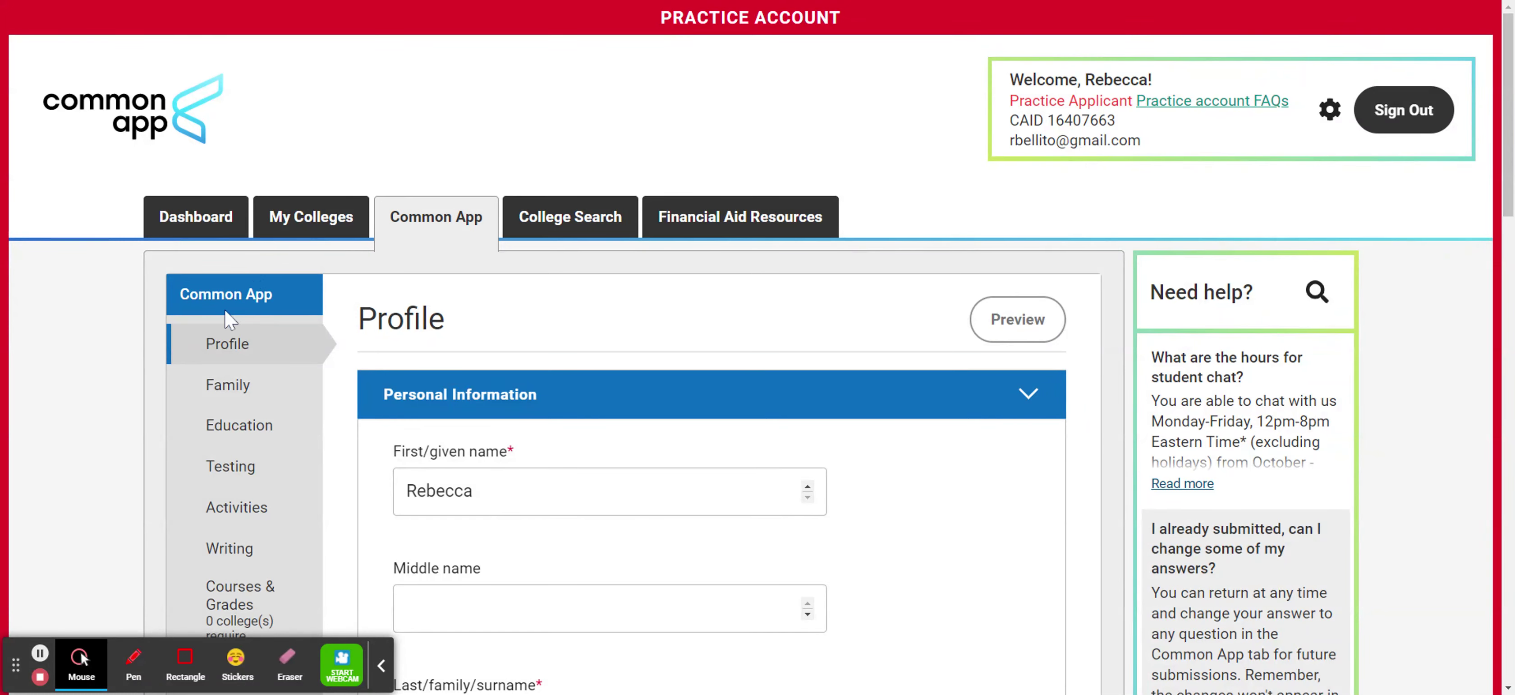
Open the Profile section to show the Personal Information form.
{"action": "left_click", "coordinate": [235, 352]}
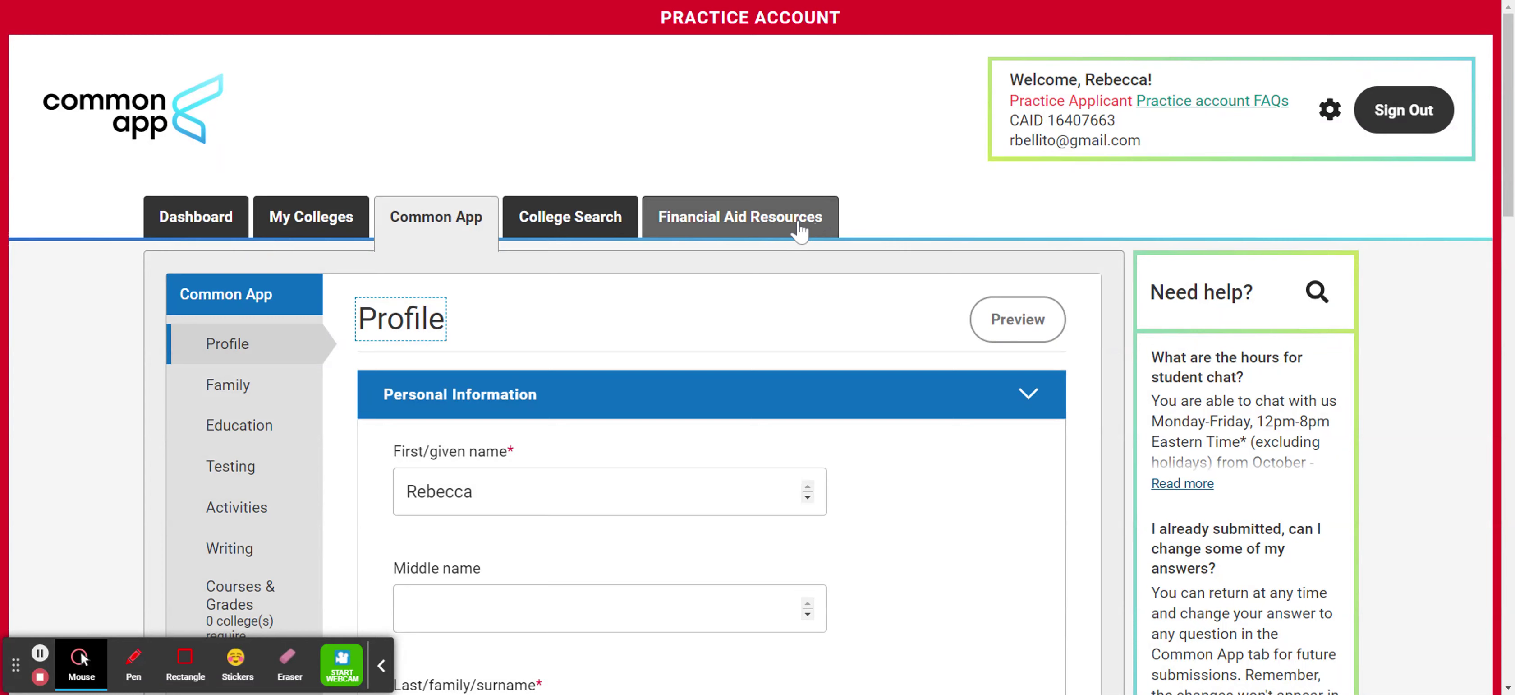
Review Personal Information unchanged, leave Suffix blank, and save it.
{"action": "scroll", "coordinate": [800, 231], "scroll_direction": "down", "scroll_amount": 3}
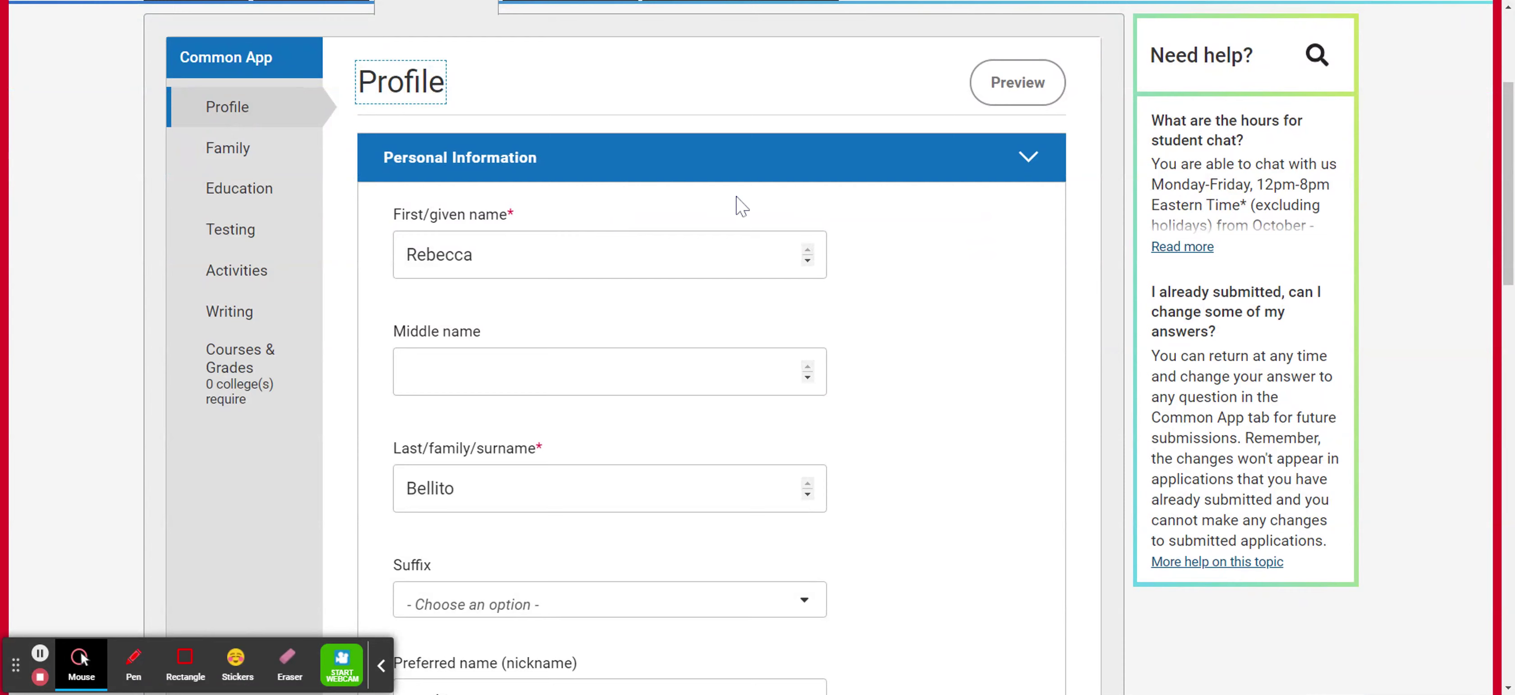
{"action": "scroll", "coordinate": [916, 234], "scroll_direction": "down", "scroll_amount": 2}
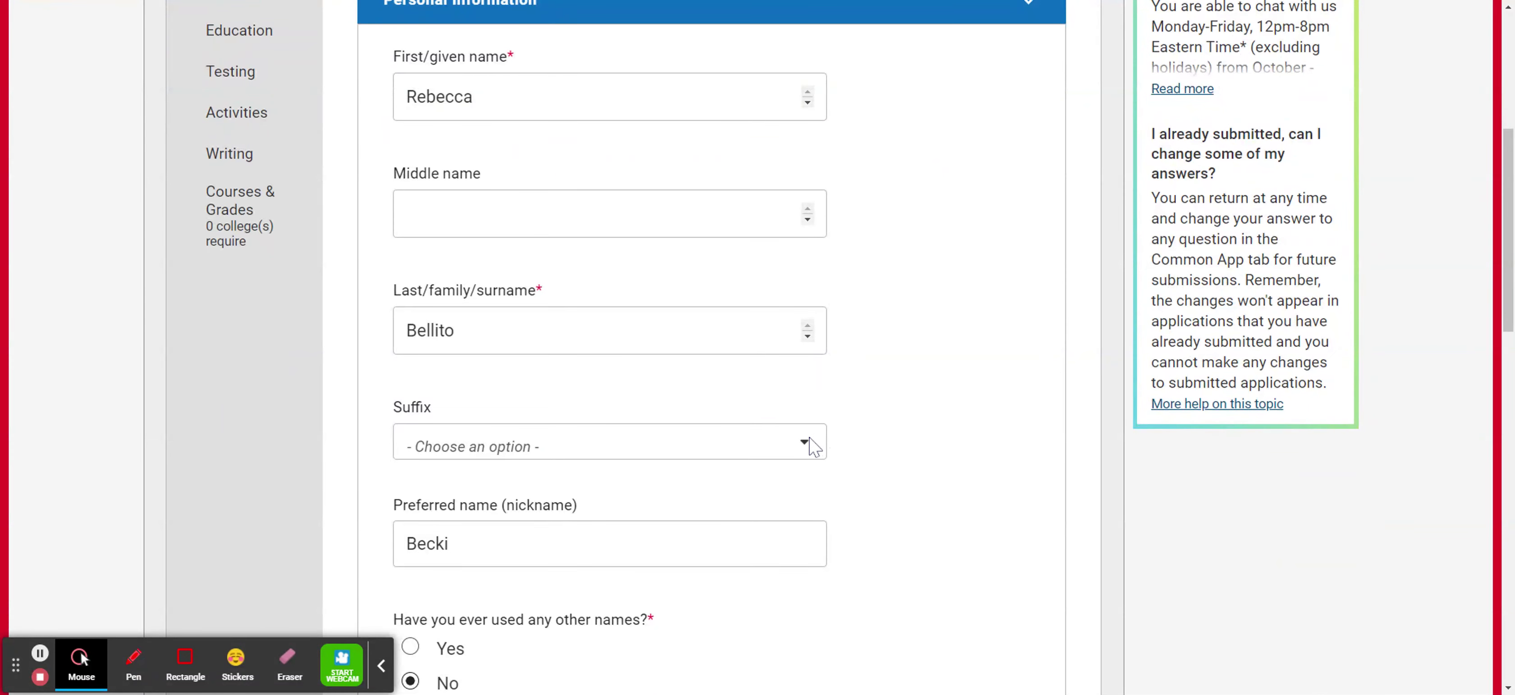
{"action": "left_click", "coordinate": [811, 445]}
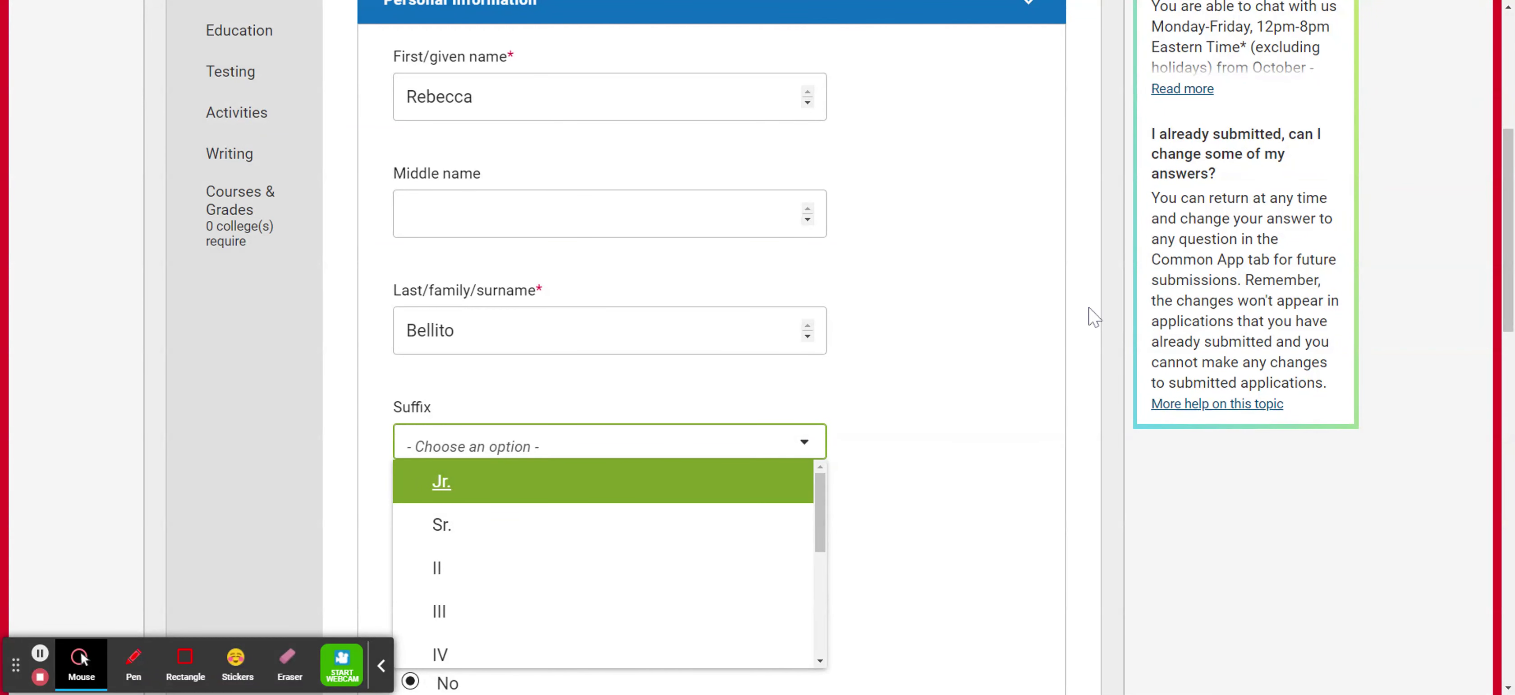
{"action": "left_click", "coordinate": [1054, 303]}
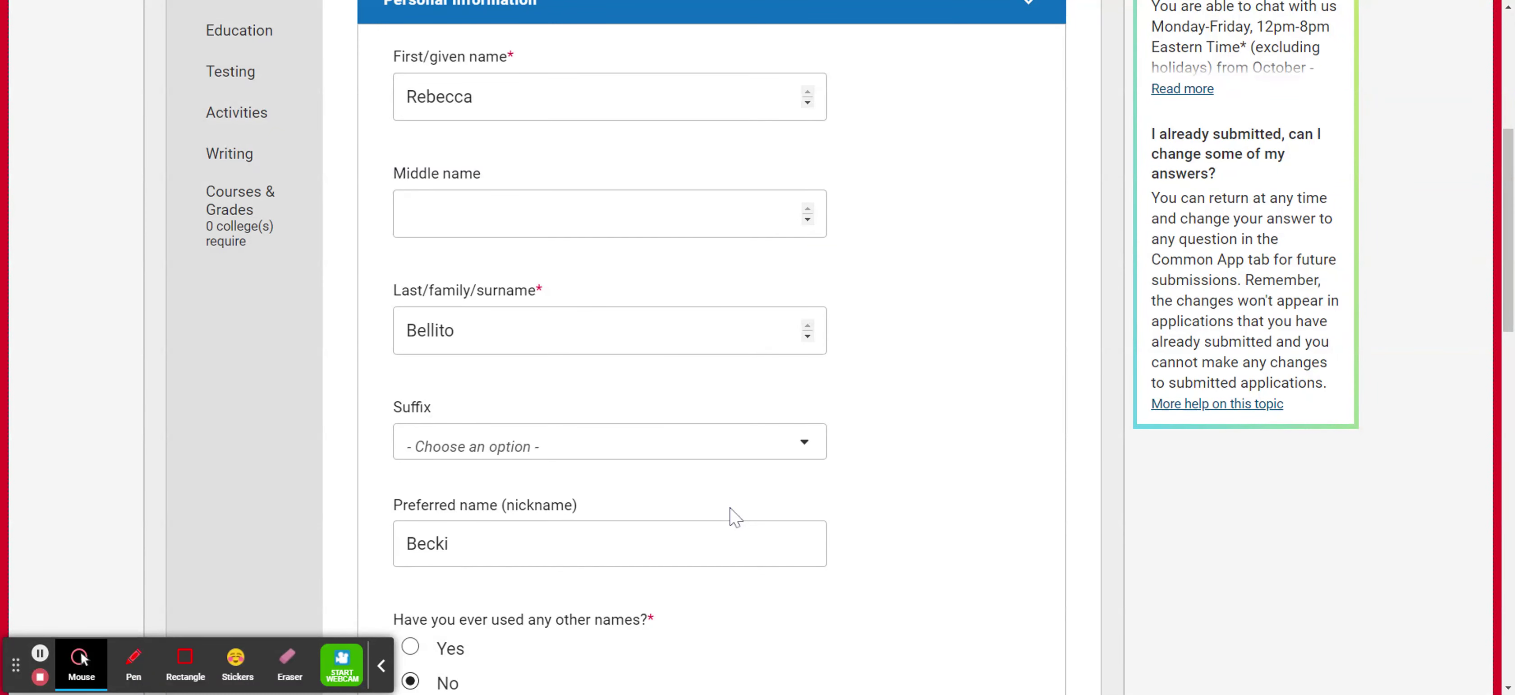
{"action": "scroll", "coordinate": [731, 514], "scroll_direction": "down", "scroll_amount": 4}
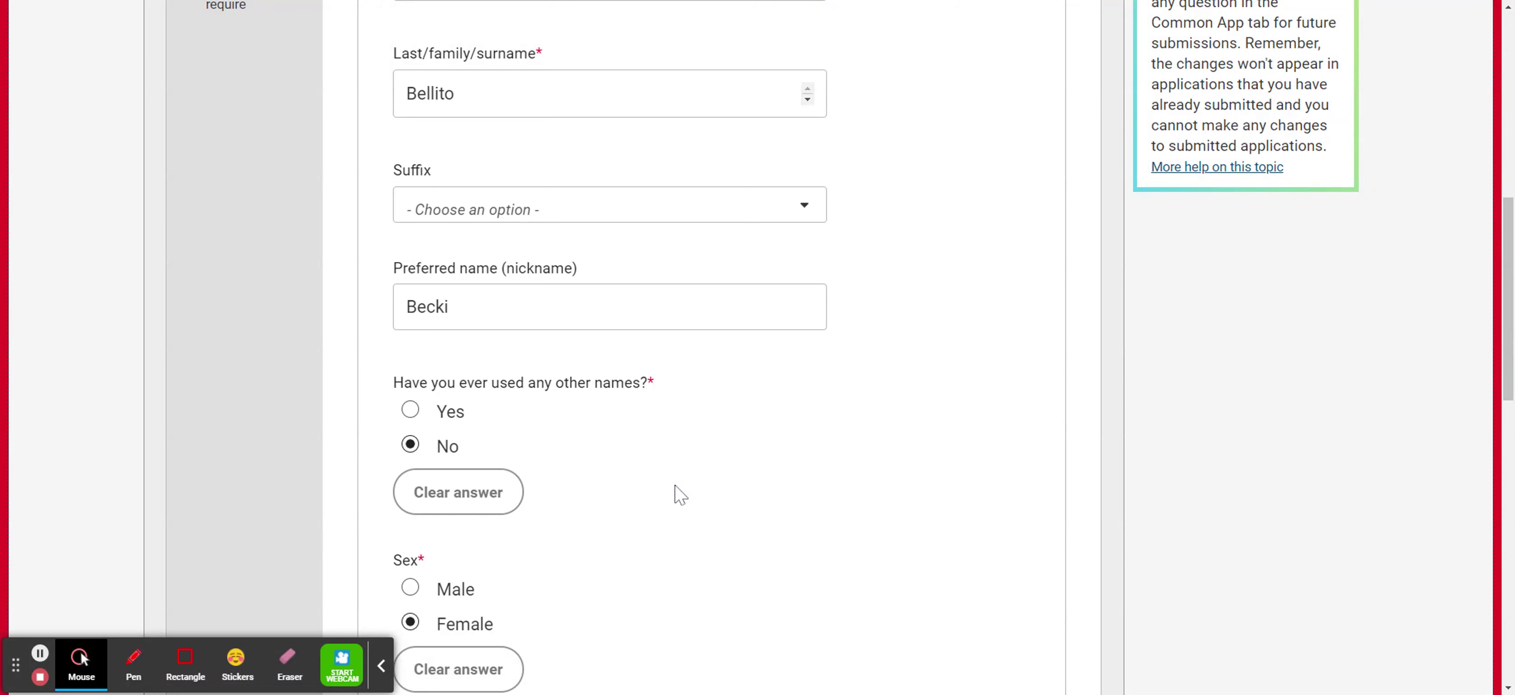
{"action": "scroll", "coordinate": [931, 444], "scroll_direction": "down", "scroll_amount": 1}
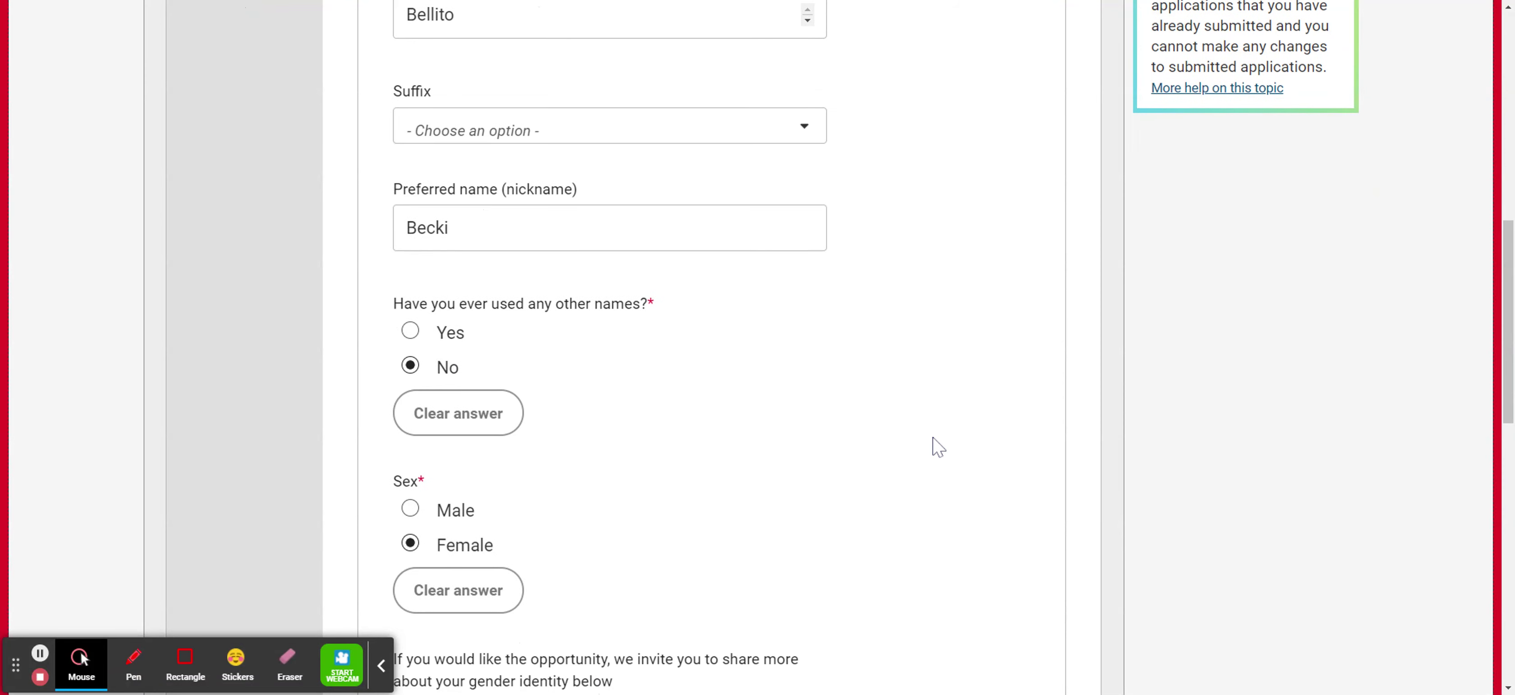
{"action": "scroll", "coordinate": [940, 442], "scroll_direction": "down", "scroll_amount": 2}
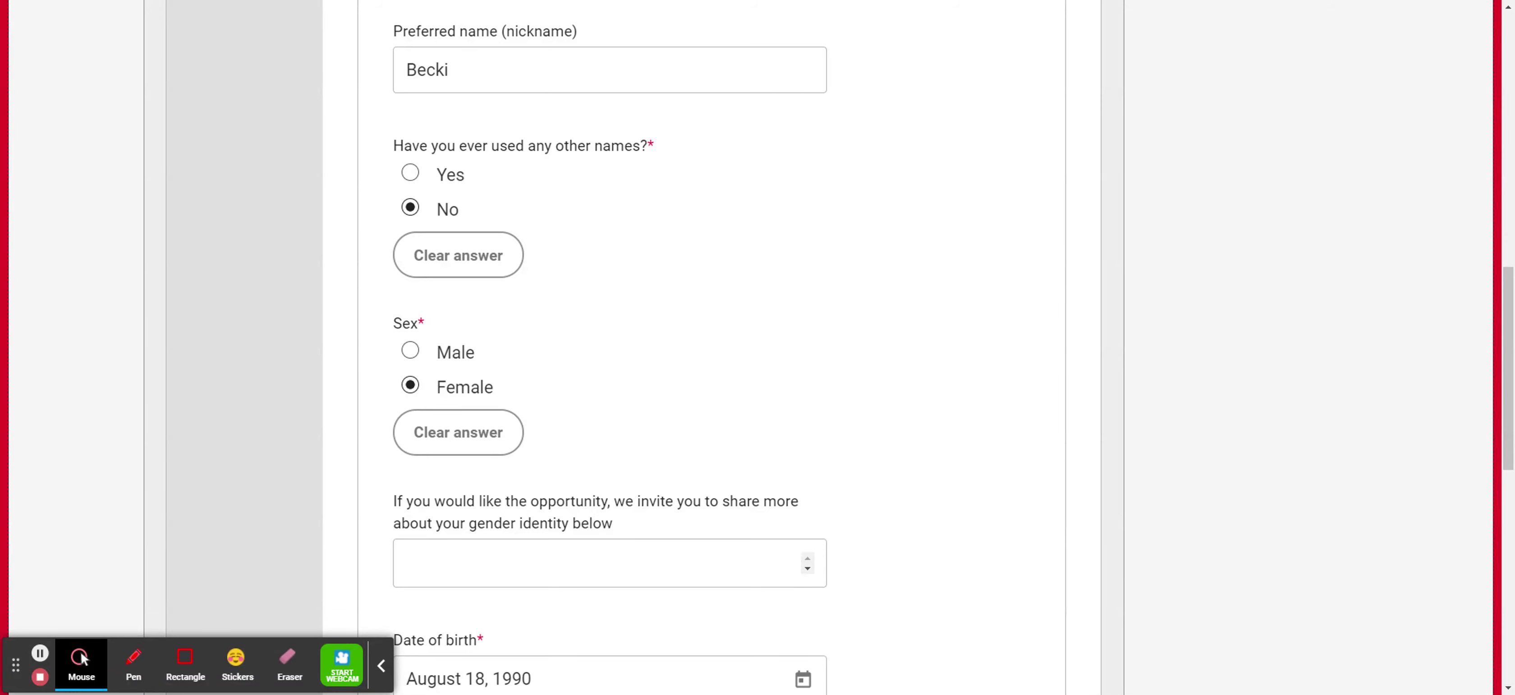
{"action": "scroll", "coordinate": [930, 396], "scroll_direction": "down", "scroll_amount": 4}
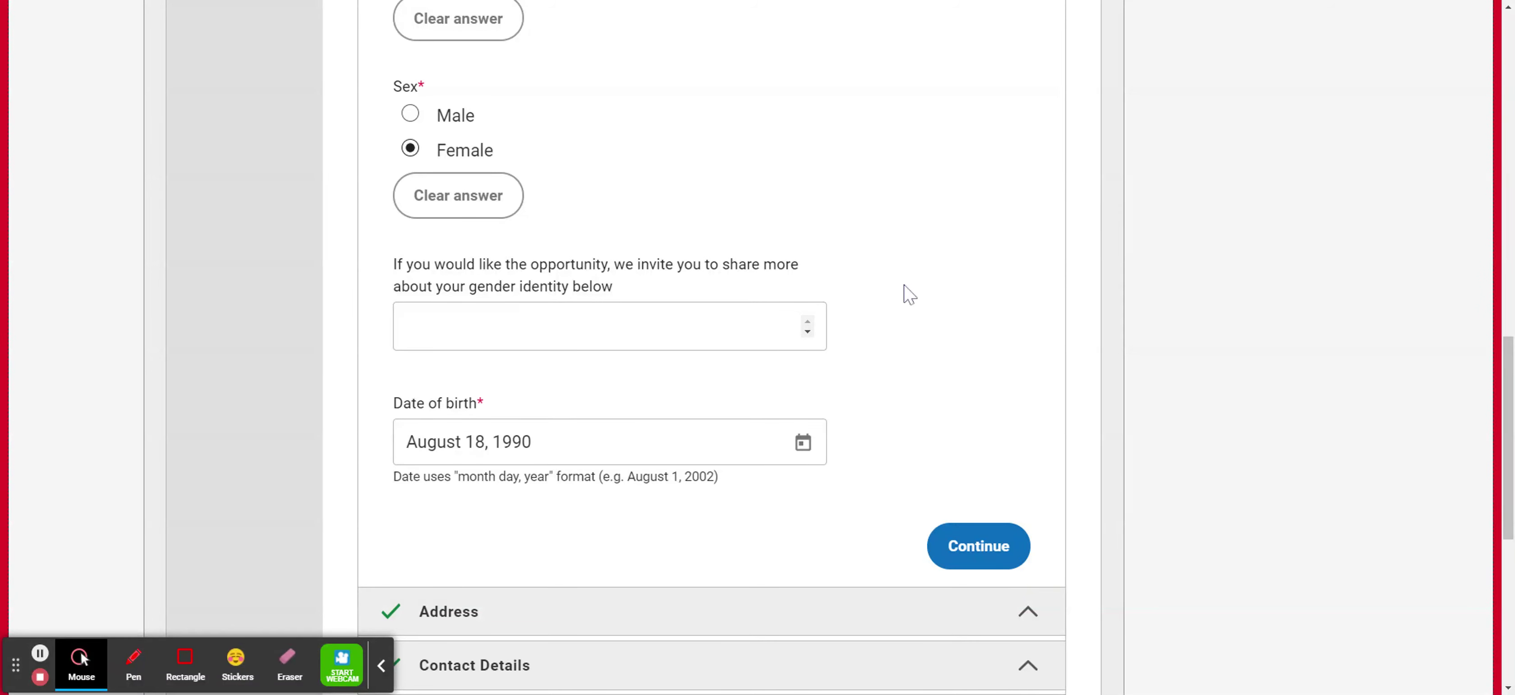
{"action": "left_click", "coordinate": [995, 542]}
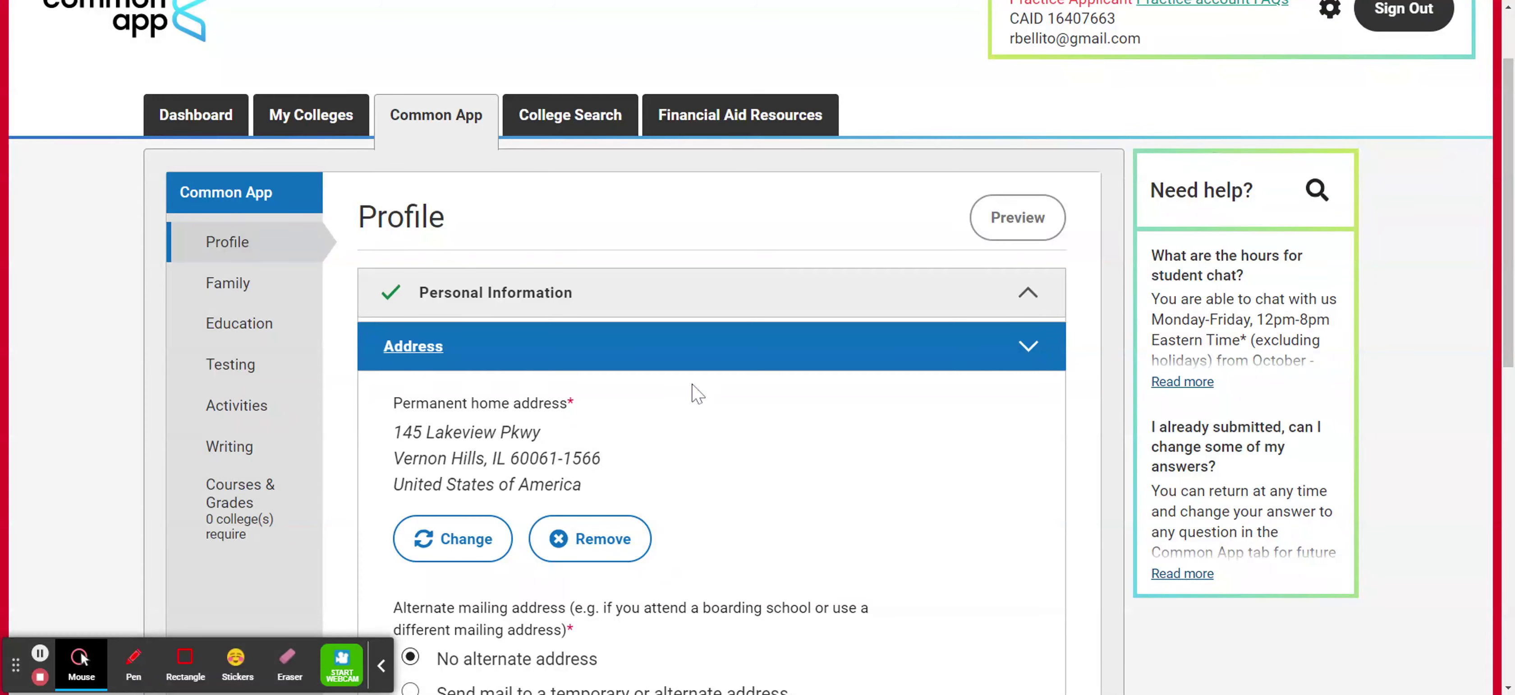
{"action": "left_click", "coordinate": [425, 537]}
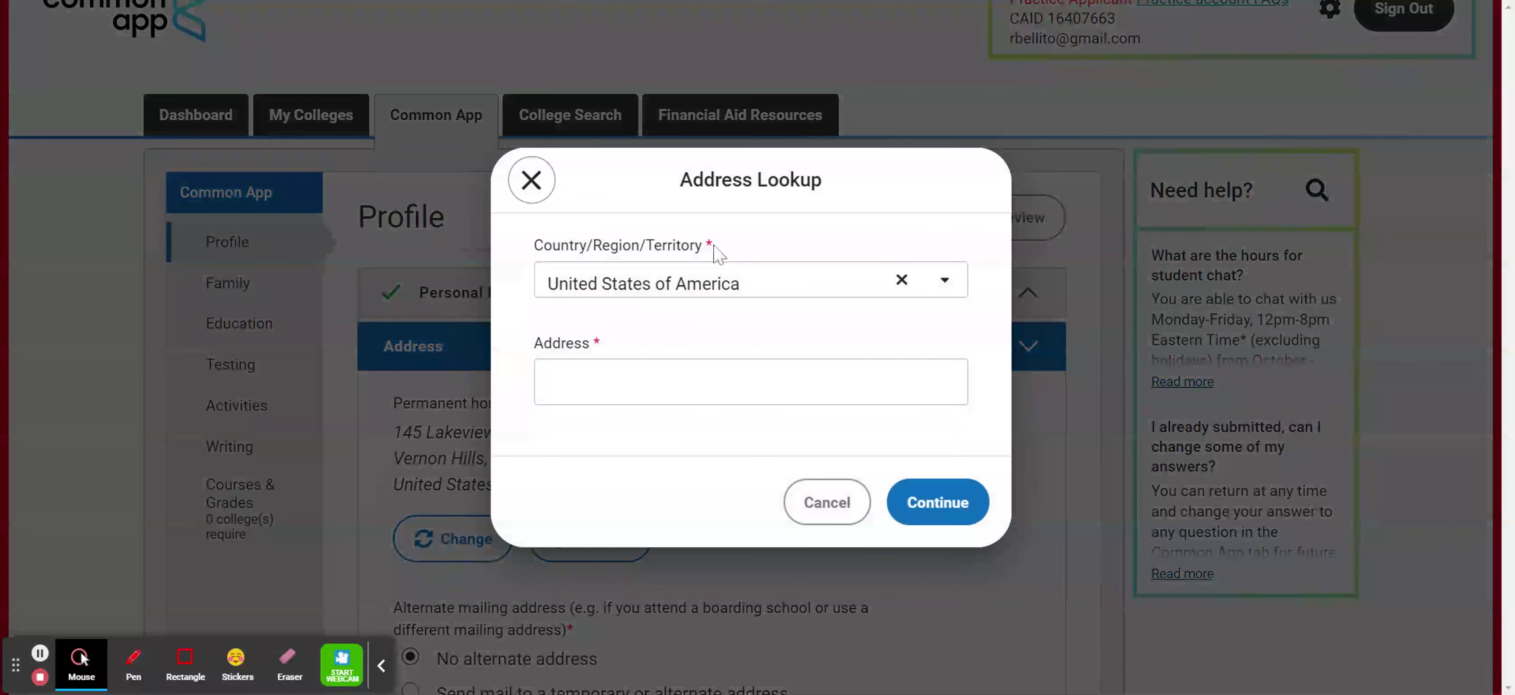
{"action": "left_click", "coordinate": [736, 384]}
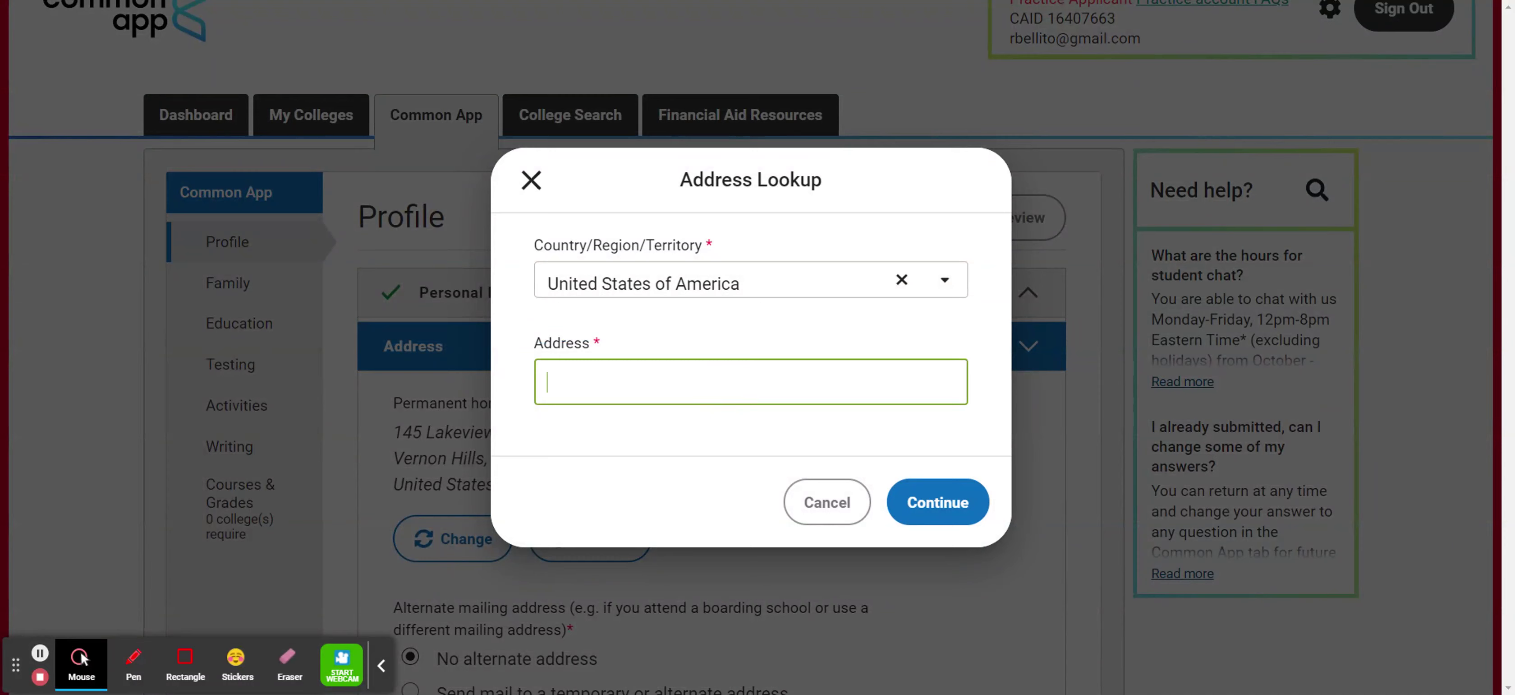
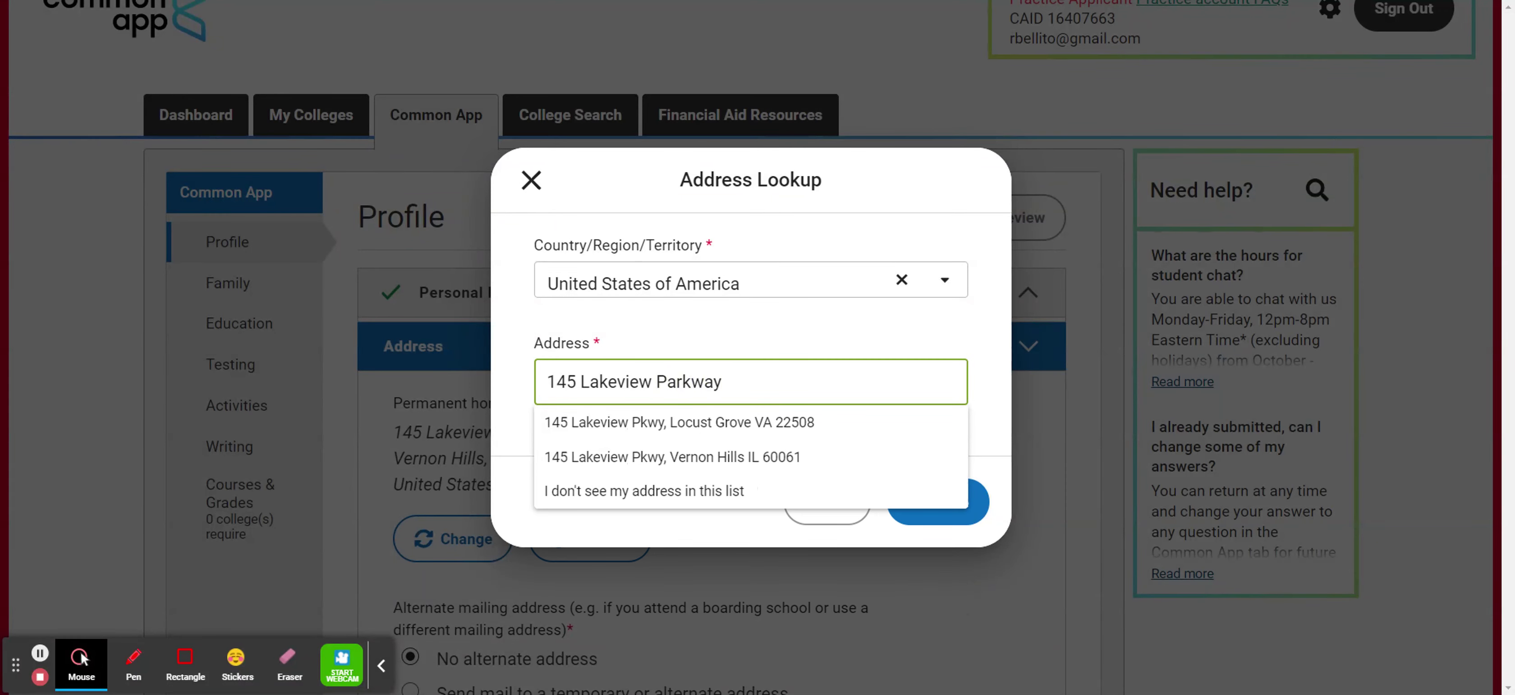
{"action": "left_click", "coordinate": [737, 464]}
{"action": "left_click", "coordinate": [936, 505]}
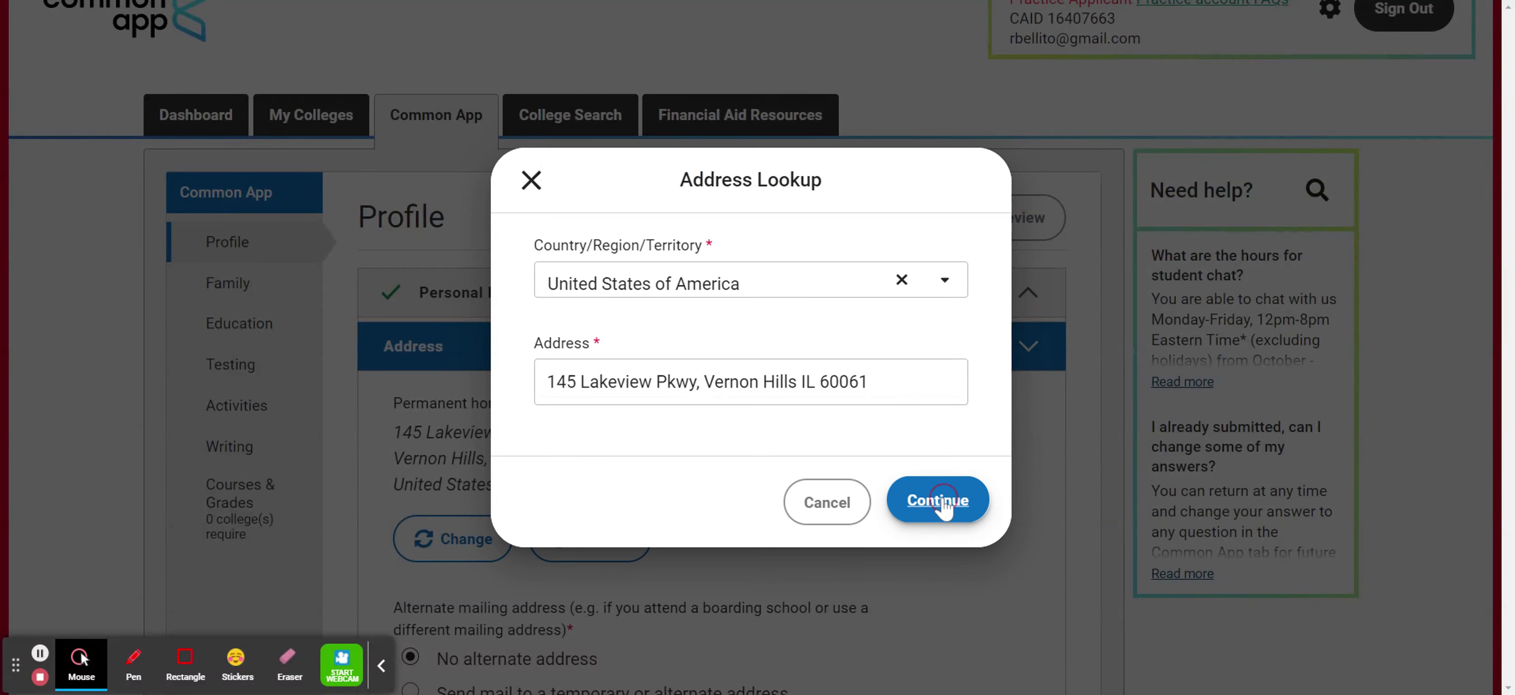
{"action": "scroll", "coordinate": [975, 501], "scroll_direction": "down", "scroll_amount": 5}
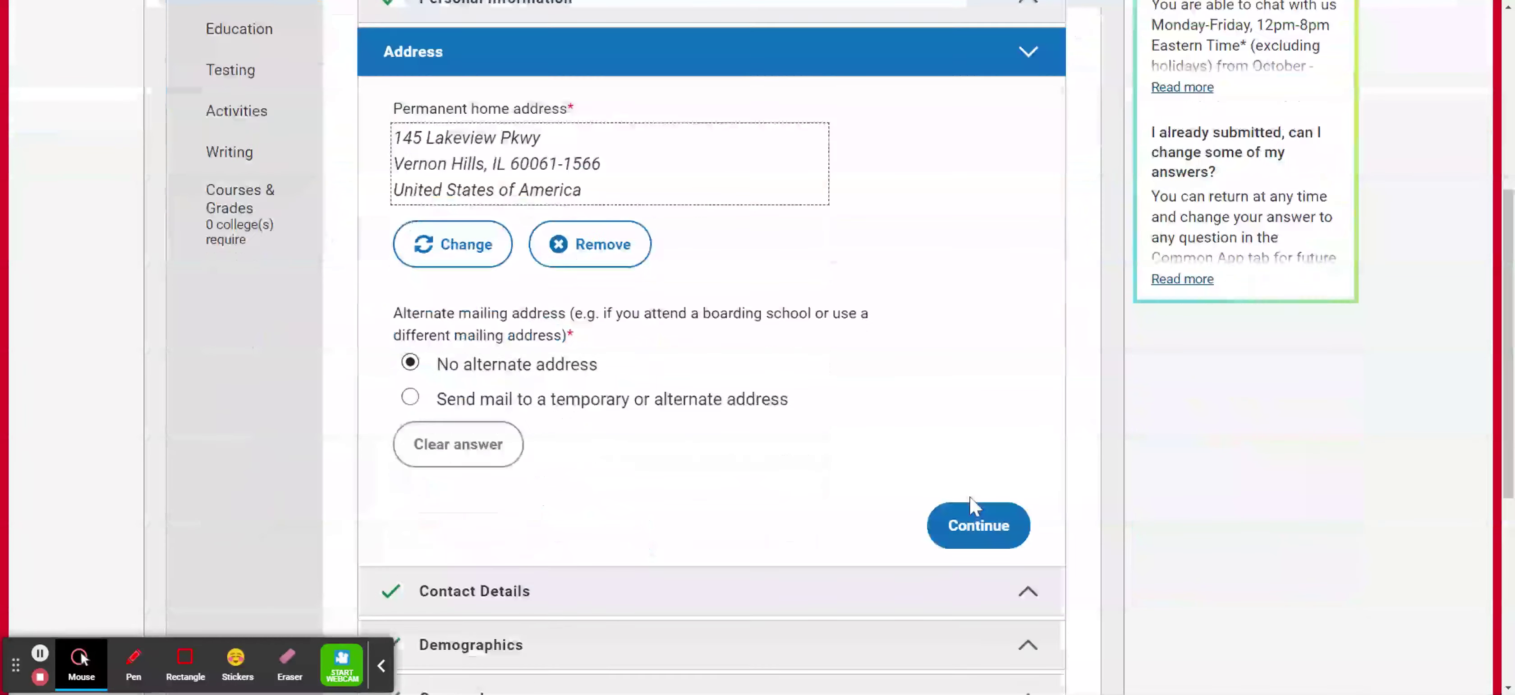
{"action": "scroll", "coordinate": [465, 336], "scroll_direction": "down", "scroll_amount": 5}
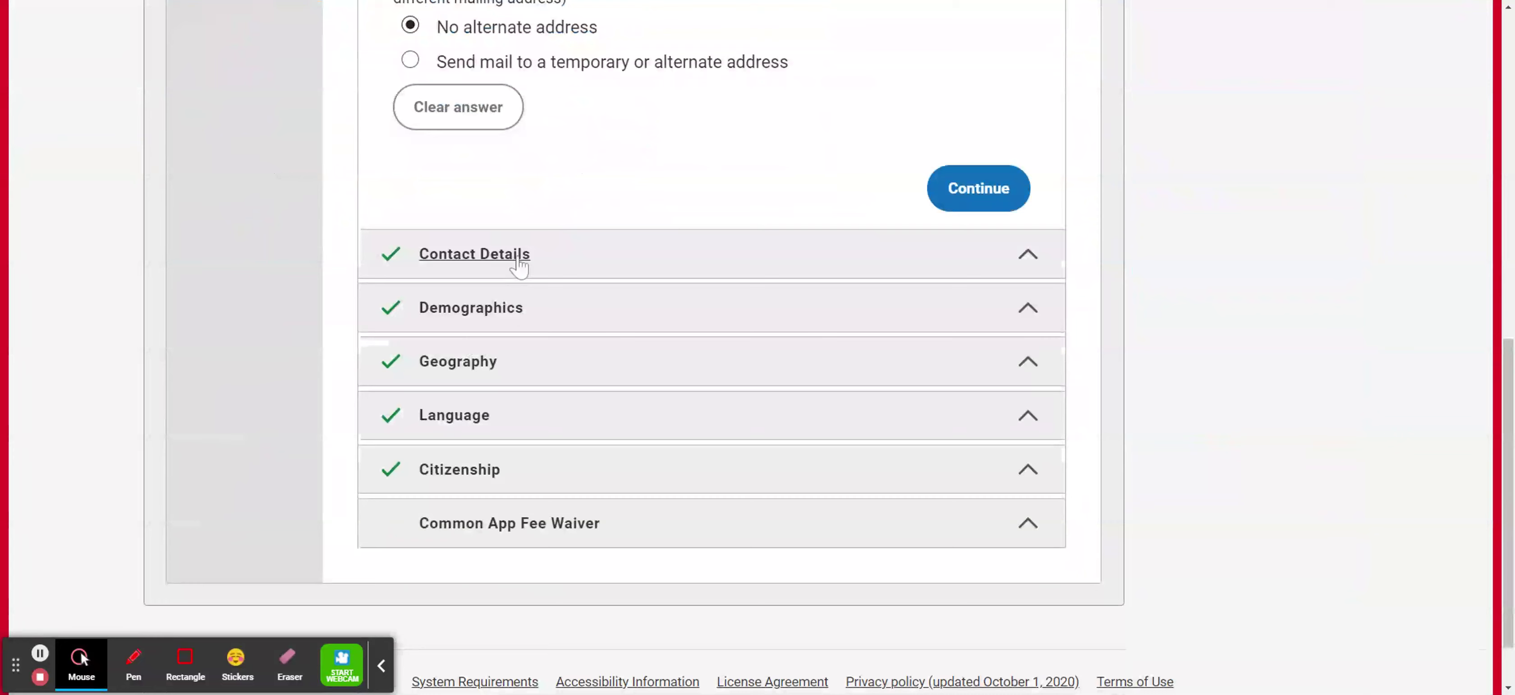
Save Address, then save Contact Details with home as preferred phone and no alternate.
{"action": "left_click", "coordinate": [993, 191]}
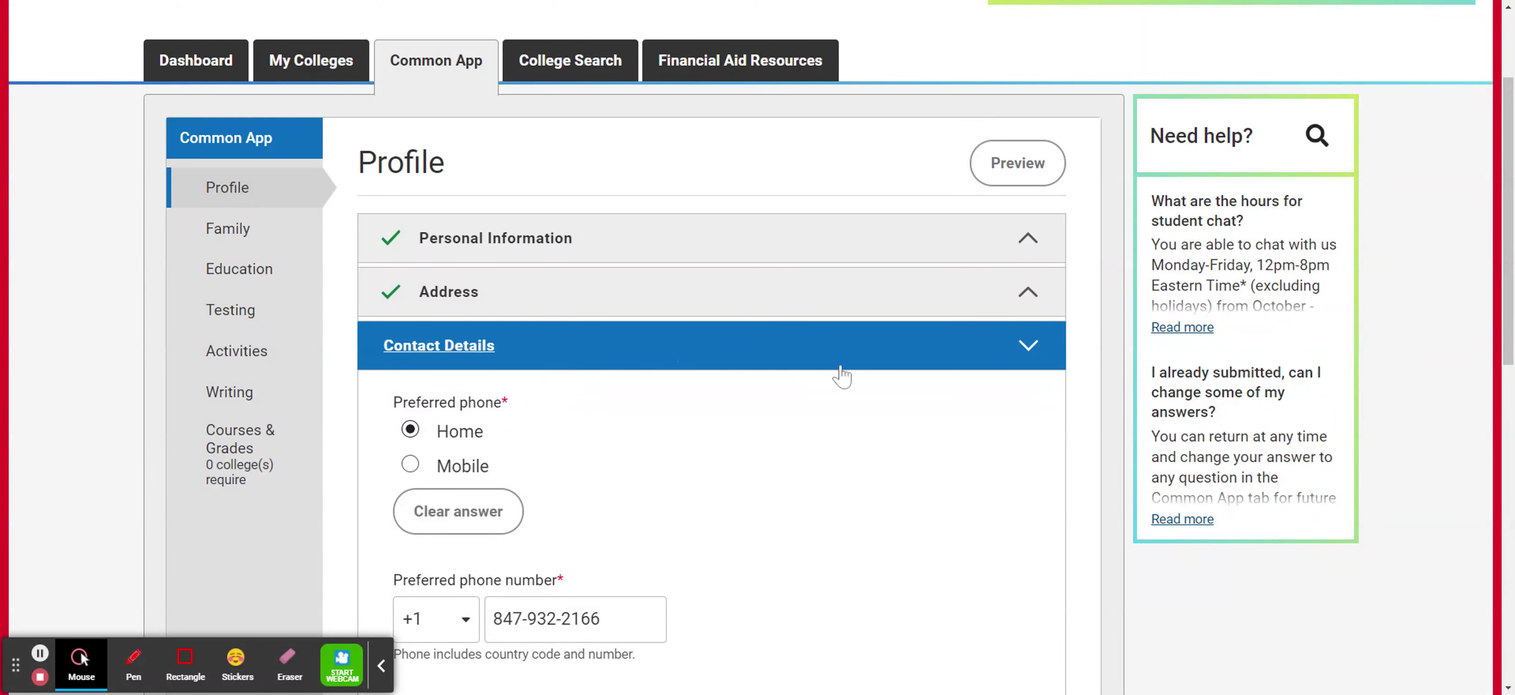
{"action": "scroll", "coordinate": [841, 375], "scroll_direction": "down", "scroll_amount": 1}
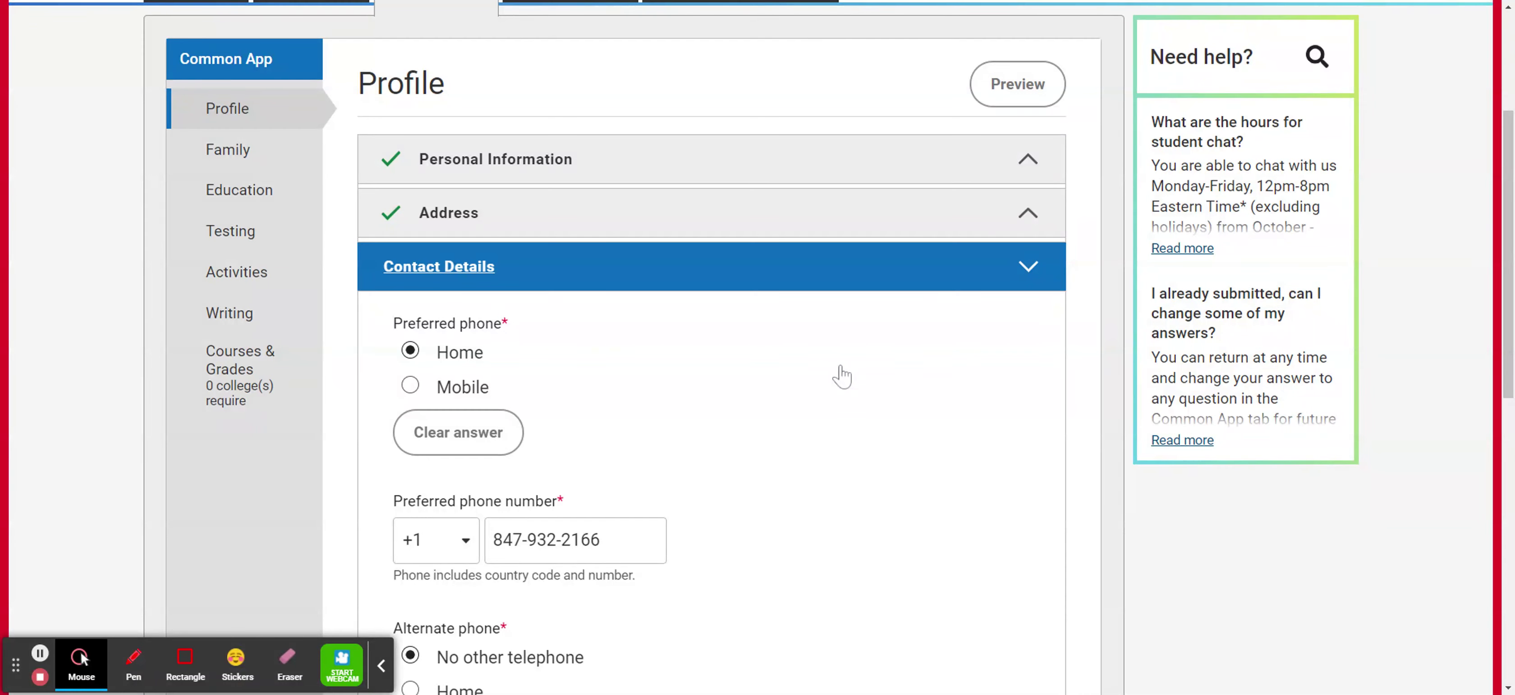
{"action": "scroll", "coordinate": [842, 376], "scroll_direction": "down", "scroll_amount": 2}
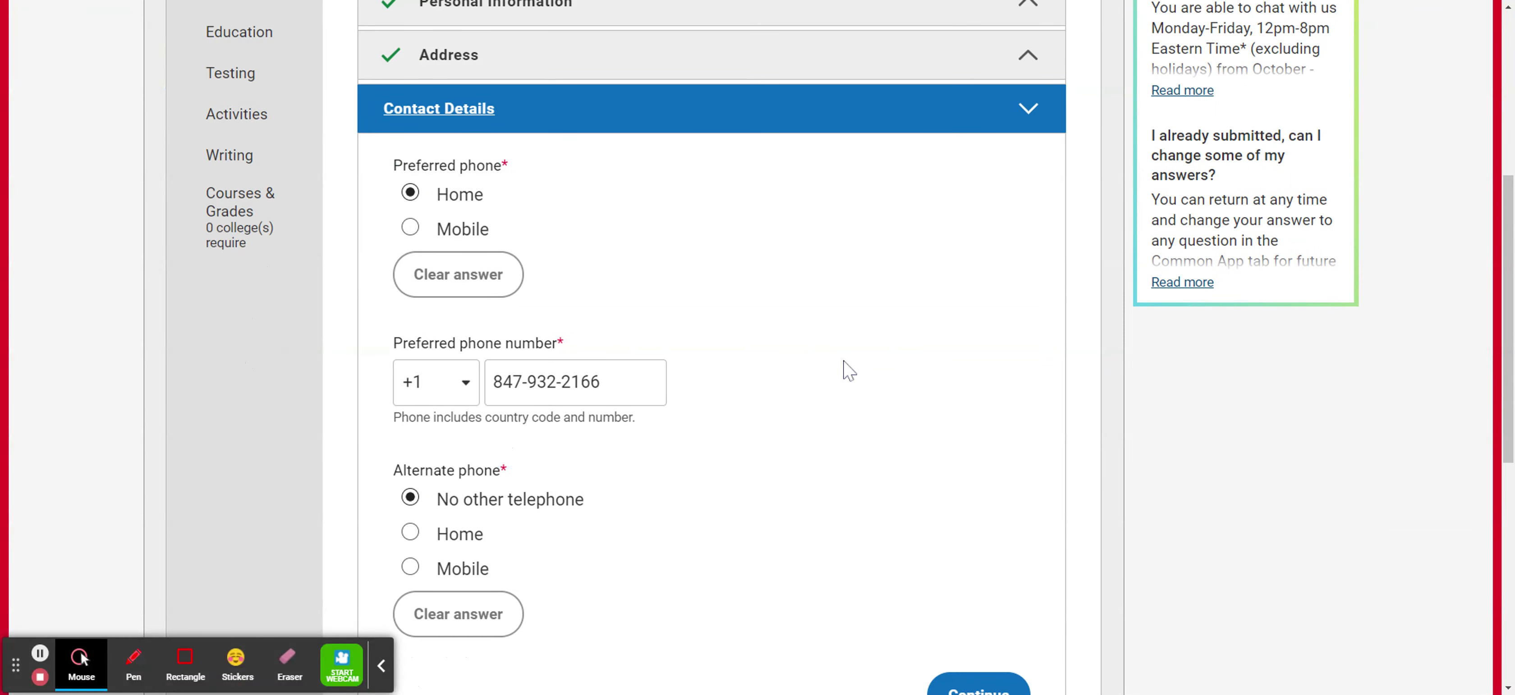
{"action": "scroll", "coordinate": [848, 369], "scroll_direction": "down", "scroll_amount": 4}
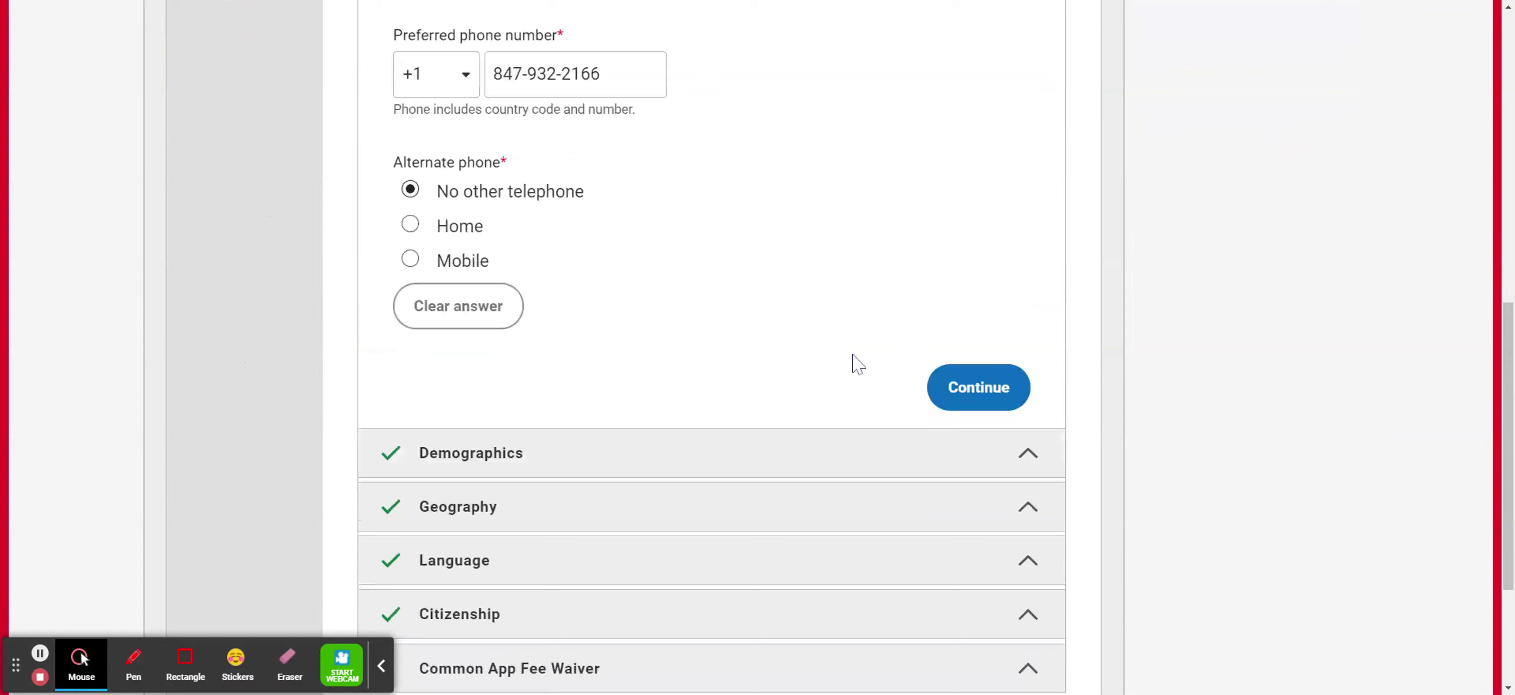
{"action": "scroll", "coordinate": [859, 364], "scroll_direction": "down", "scroll_amount": 1}
{"action": "left_click", "coordinate": [978, 315]}
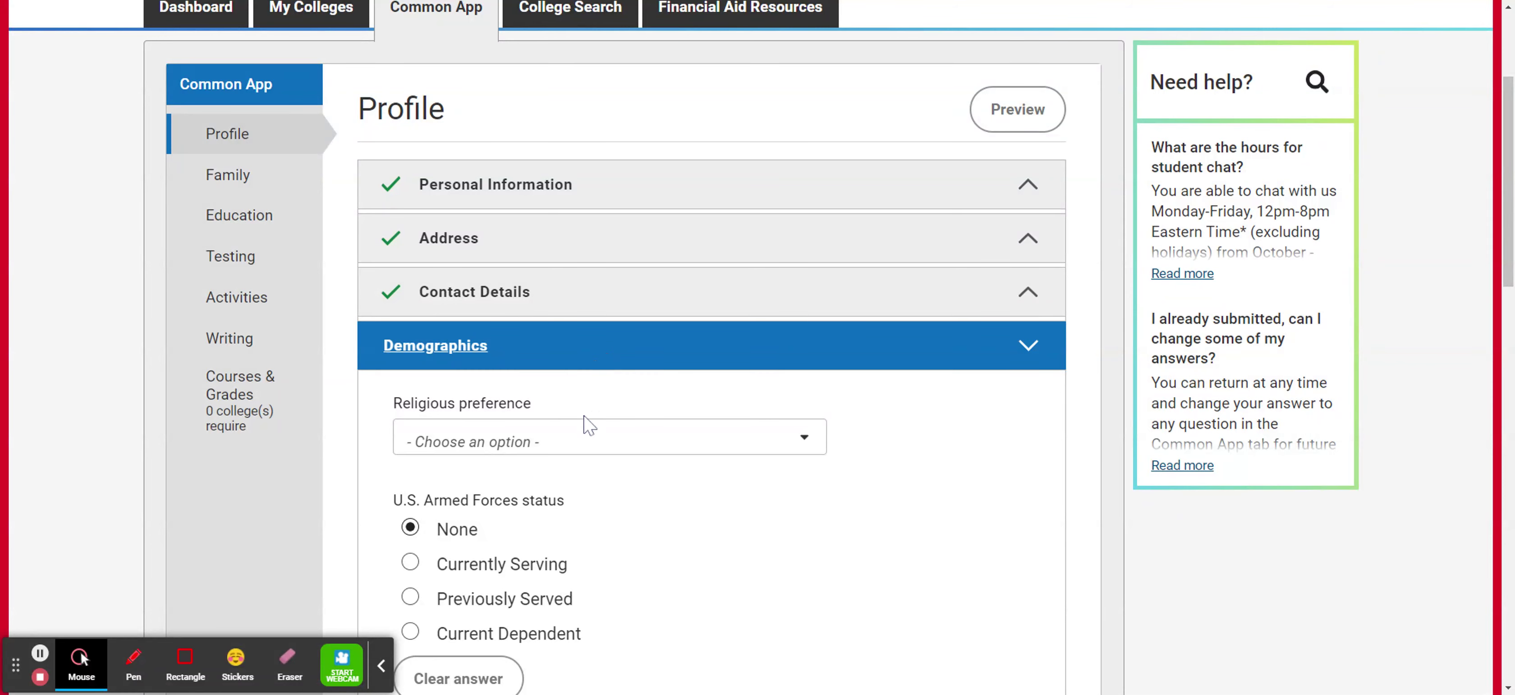
Keep Europe for White background and re-tick the Demographics completion confirmation.
{"action": "scroll", "coordinate": [663, 480], "scroll_direction": "down", "scroll_amount": 4}
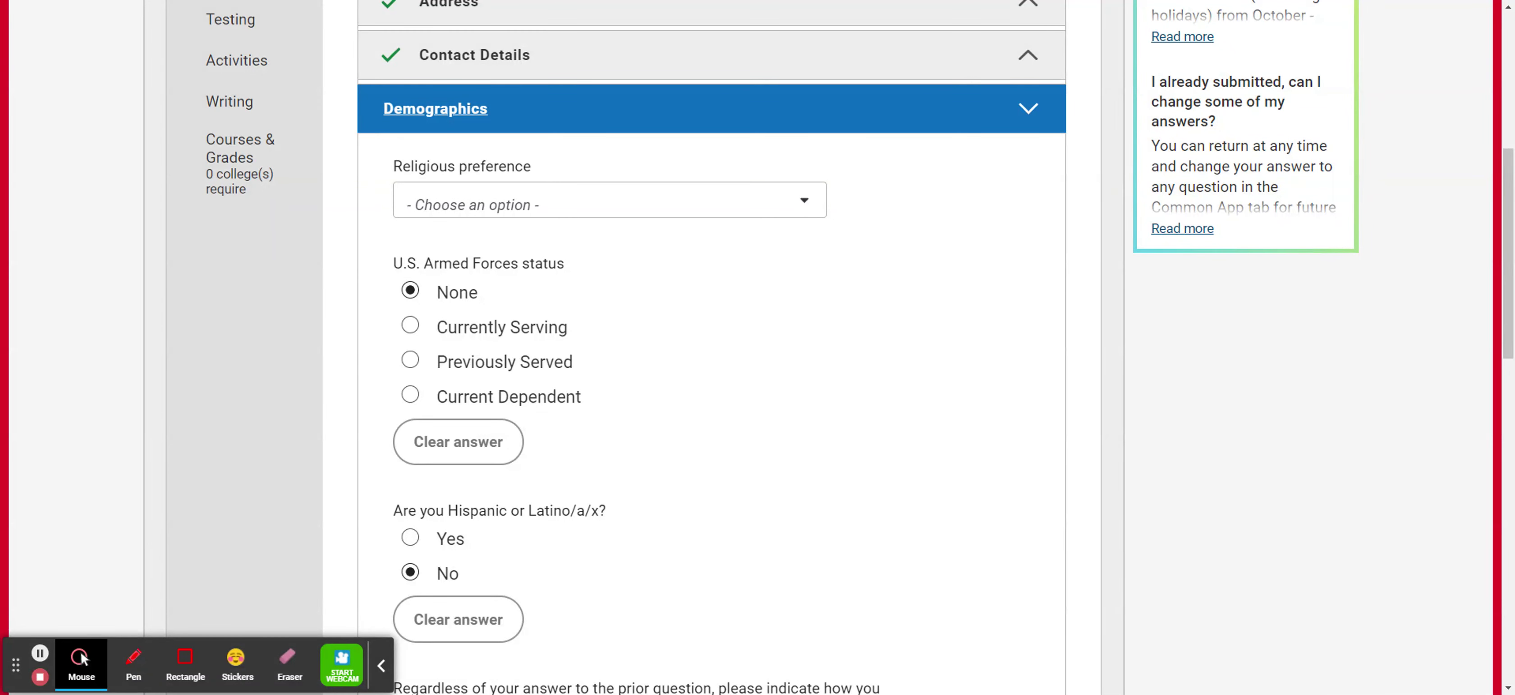
{"action": "scroll", "coordinate": [689, 413], "scroll_direction": "down", "scroll_amount": 3}
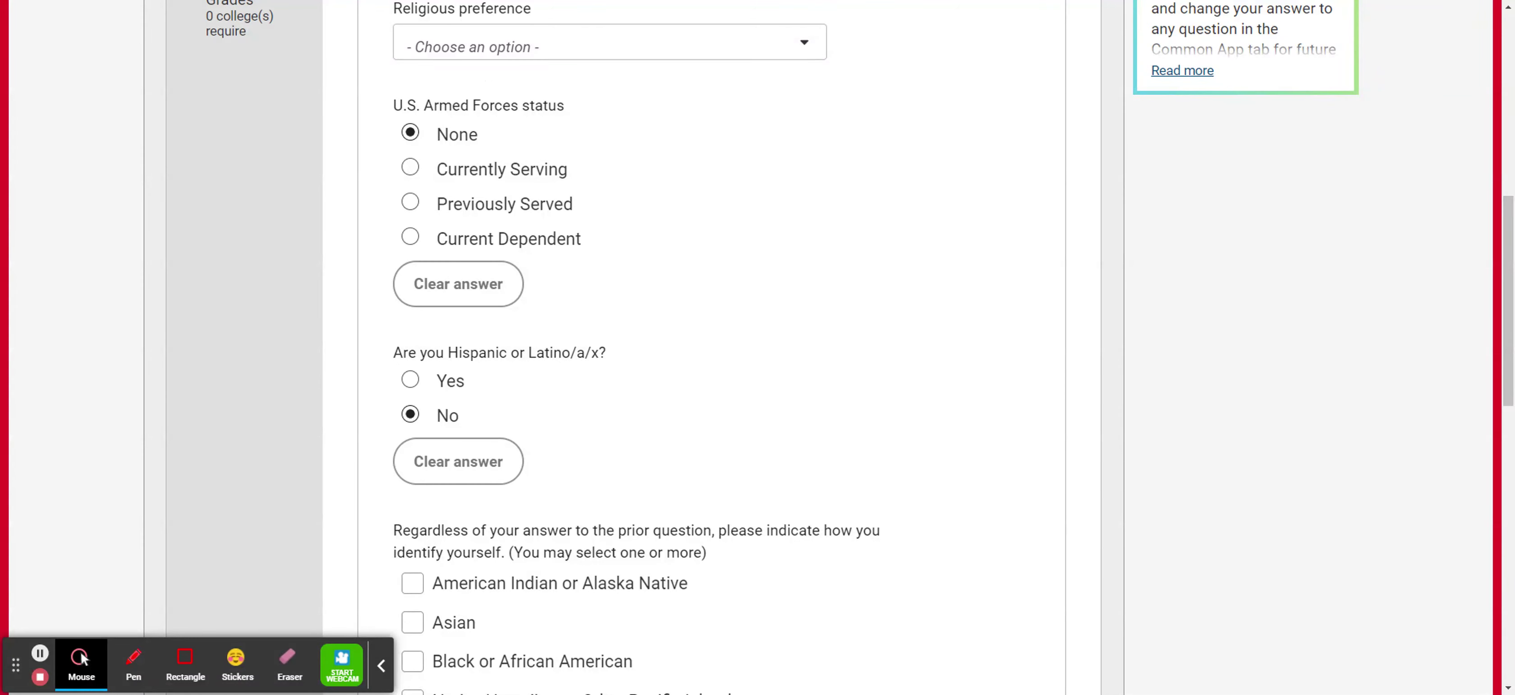
{"action": "scroll", "coordinate": [687, 409], "scroll_direction": "down", "scroll_amount": 4}
{"action": "scroll", "coordinate": [686, 410], "scroll_direction": "down", "scroll_amount": 3}
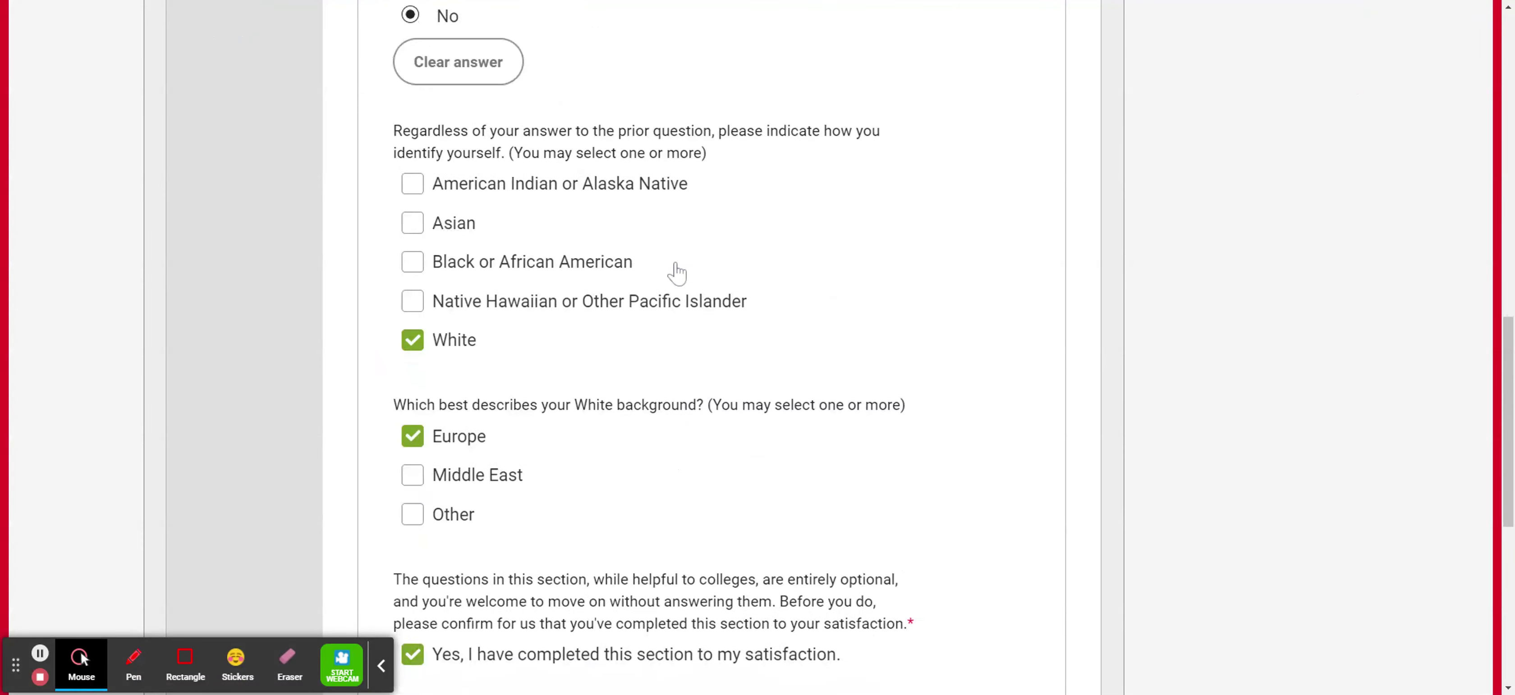
{"action": "scroll", "coordinate": [677, 272], "scroll_direction": "down", "scroll_amount": 3}
{"action": "scroll", "coordinate": [677, 272], "scroll_direction": "down", "scroll_amount": 3}
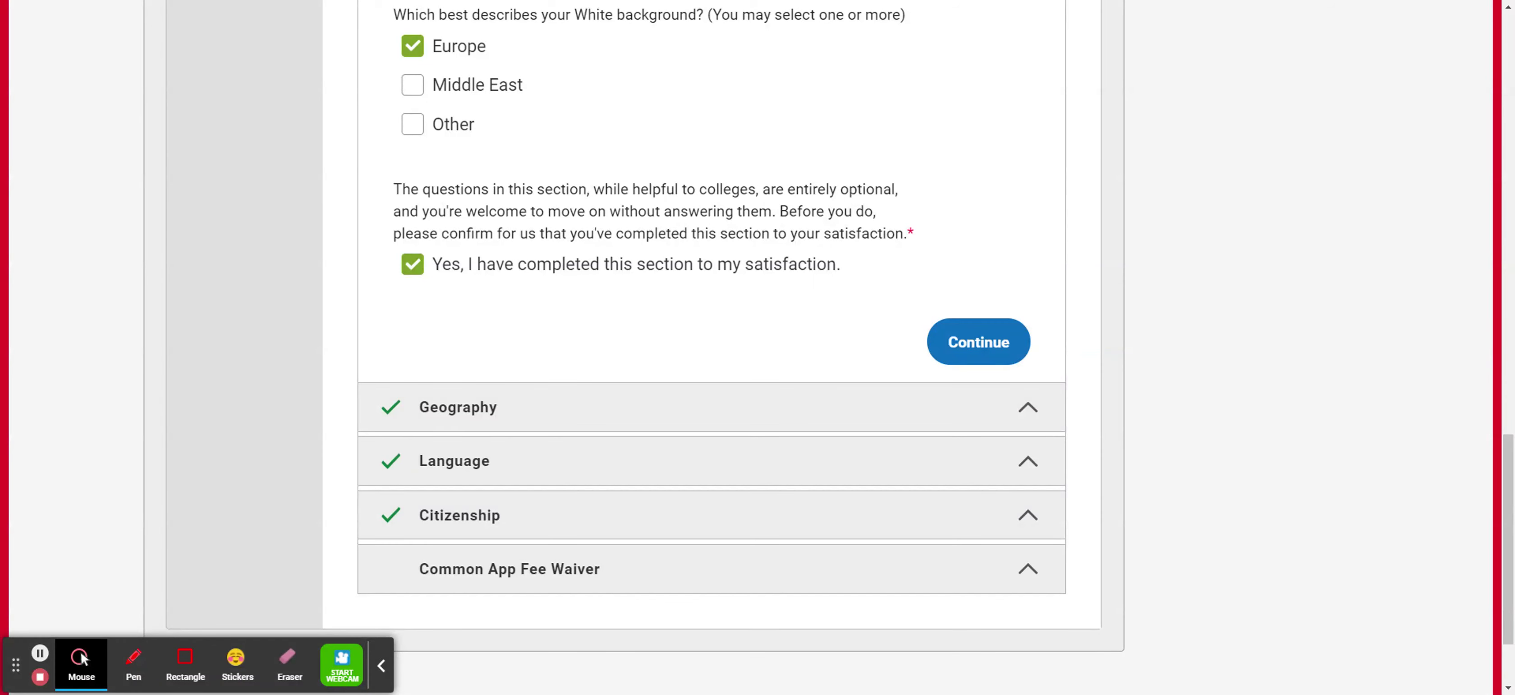
{"action": "left_click", "coordinate": [412, 264]}
{"action": "left_click", "coordinate": [412, 265]}
Save Demographics and review Geography with birth country United States of America left unchanged.
{"action": "left_click", "coordinate": [974, 339]}
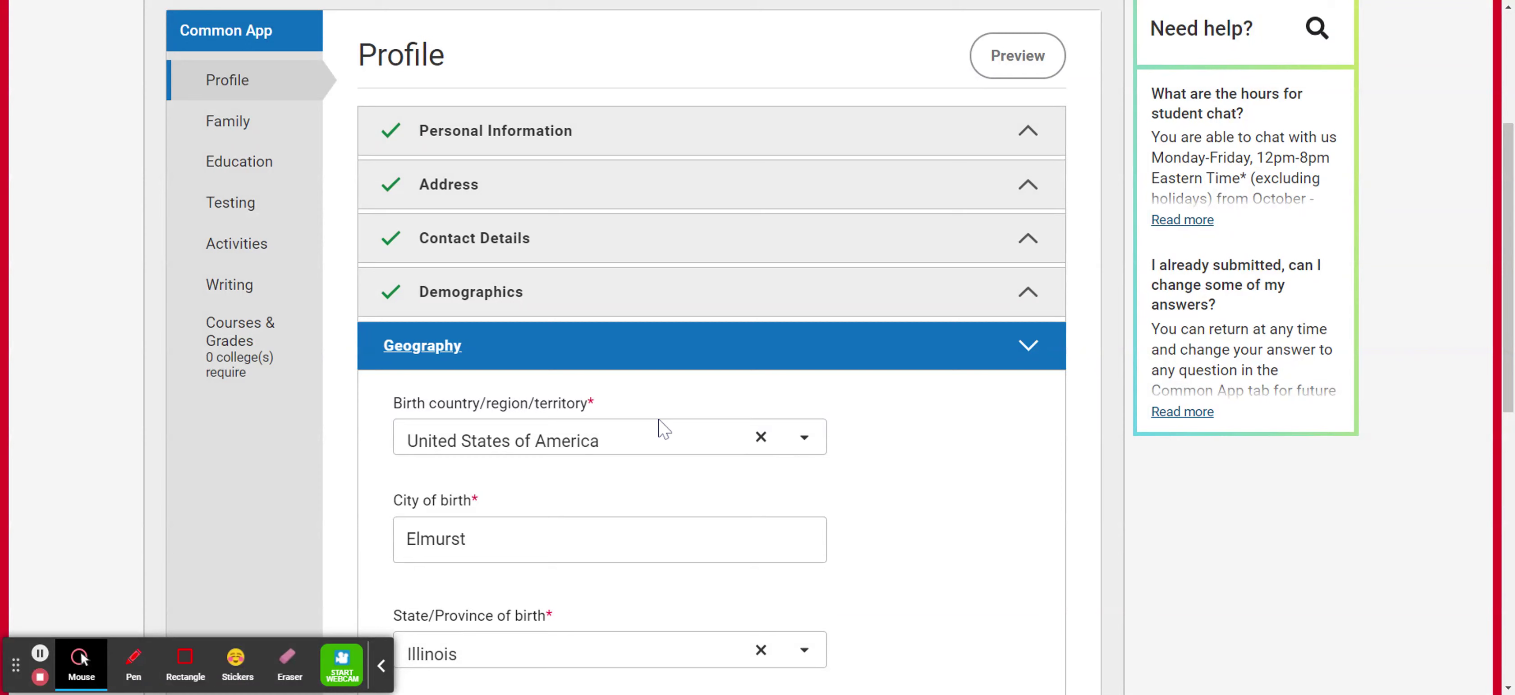
{"action": "left_click", "coordinate": [648, 450]}
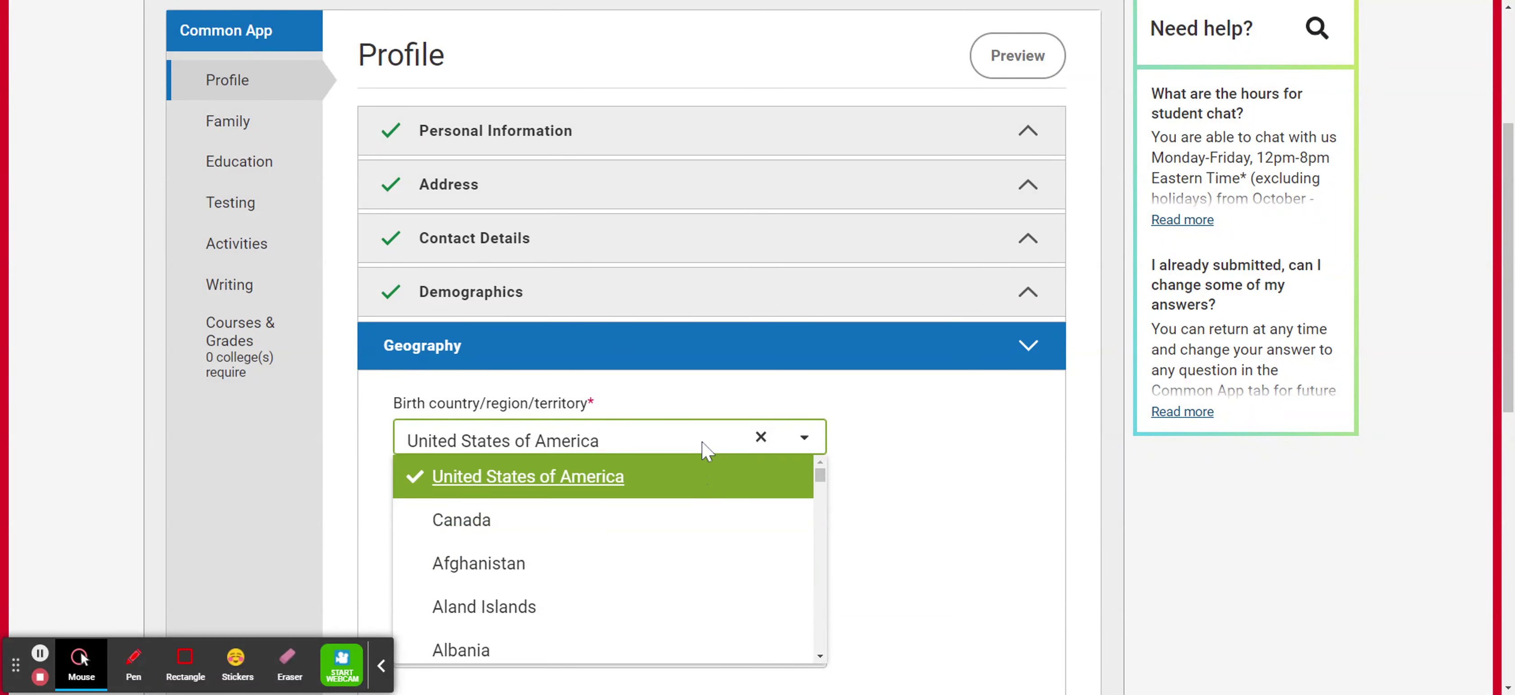
{"action": "left_click", "coordinate": [907, 491]}
{"action": "scroll", "coordinate": [913, 498], "scroll_direction": "down", "scroll_amount": 3}
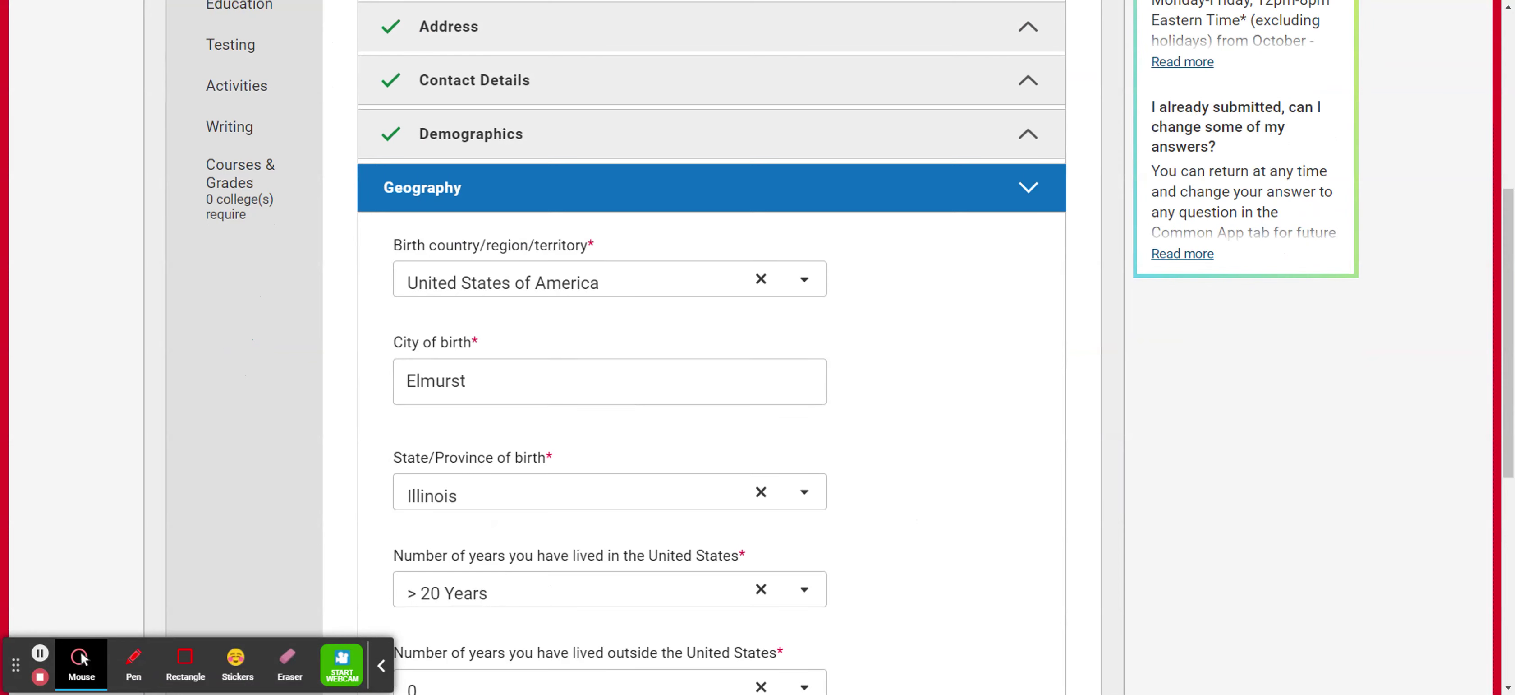
{"action": "scroll", "coordinate": [893, 479], "scroll_direction": "down", "scroll_amount": 3}
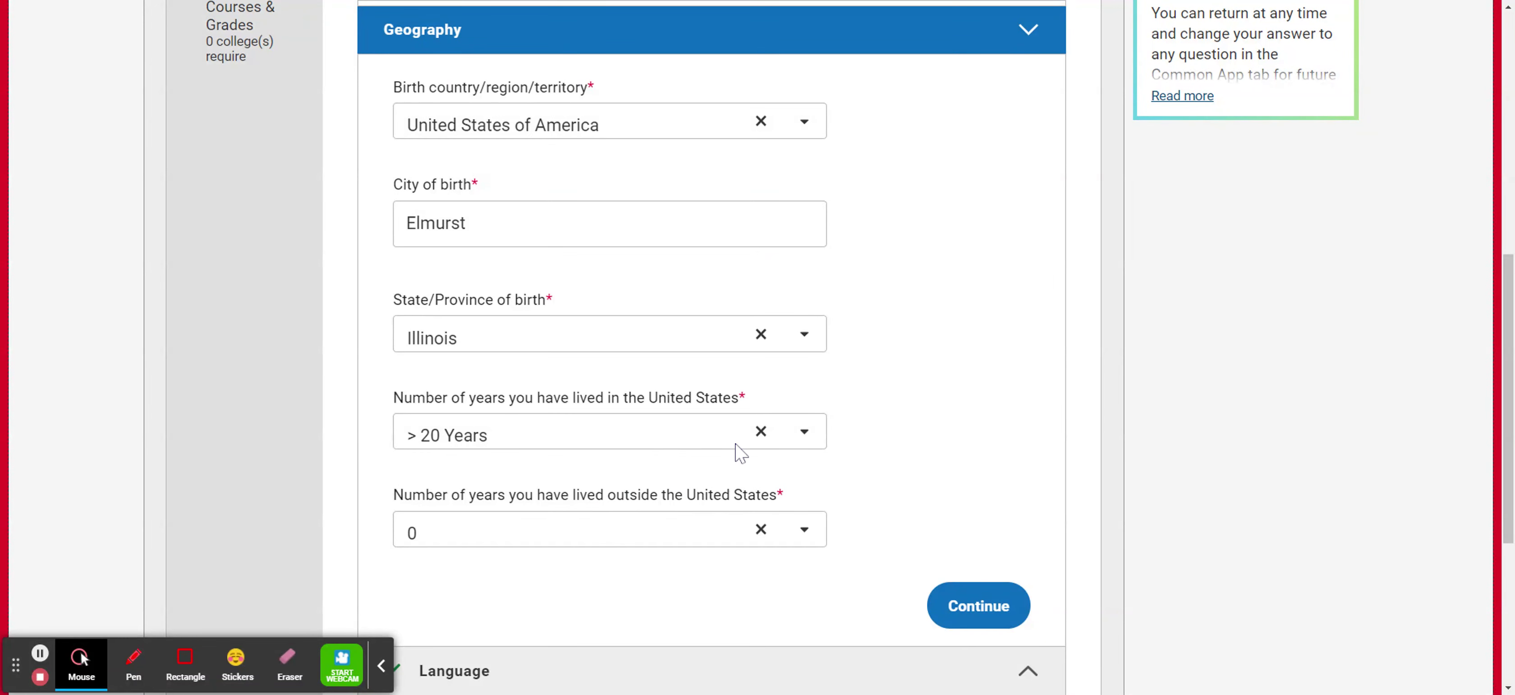
{"action": "scroll", "coordinate": [1020, 499], "scroll_direction": "down", "scroll_amount": 1}
{"action": "scroll", "coordinate": [1024, 503], "scroll_direction": "down", "scroll_amount": 2}
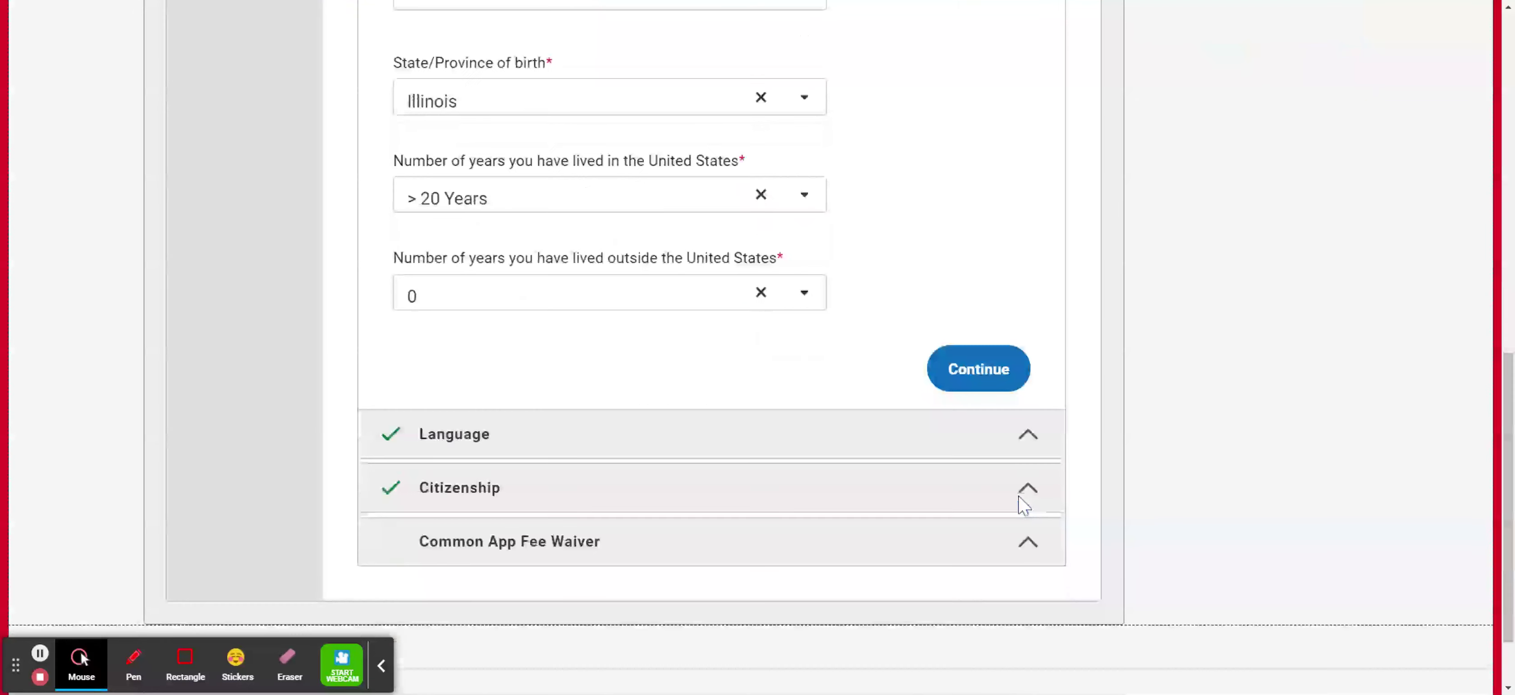
Save Geography to reach the Language section with one proficient language.
{"action": "left_click", "coordinate": [1006, 365]}
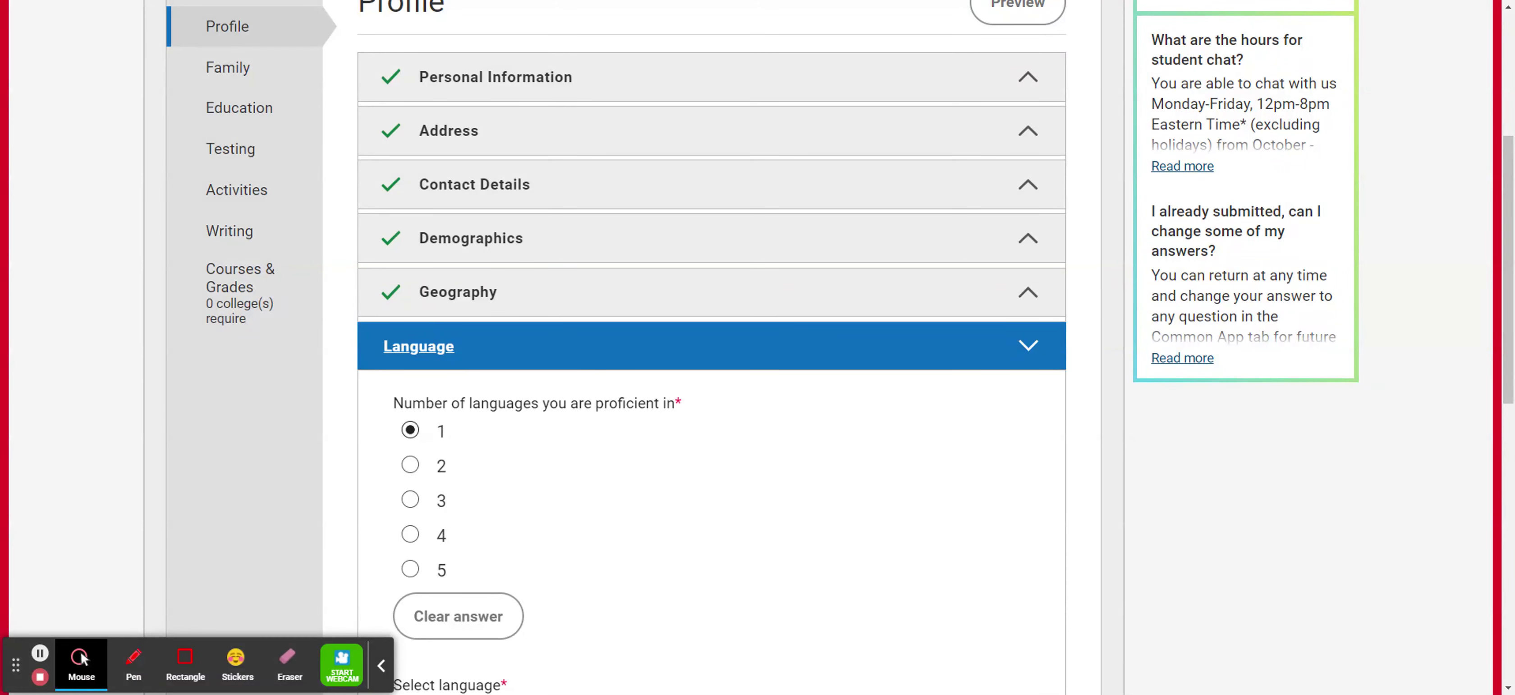
Mark English as spoken, read and written, then save the Language section.
{"action": "scroll", "coordinate": [964, 382], "scroll_direction": "down", "scroll_amount": 5}
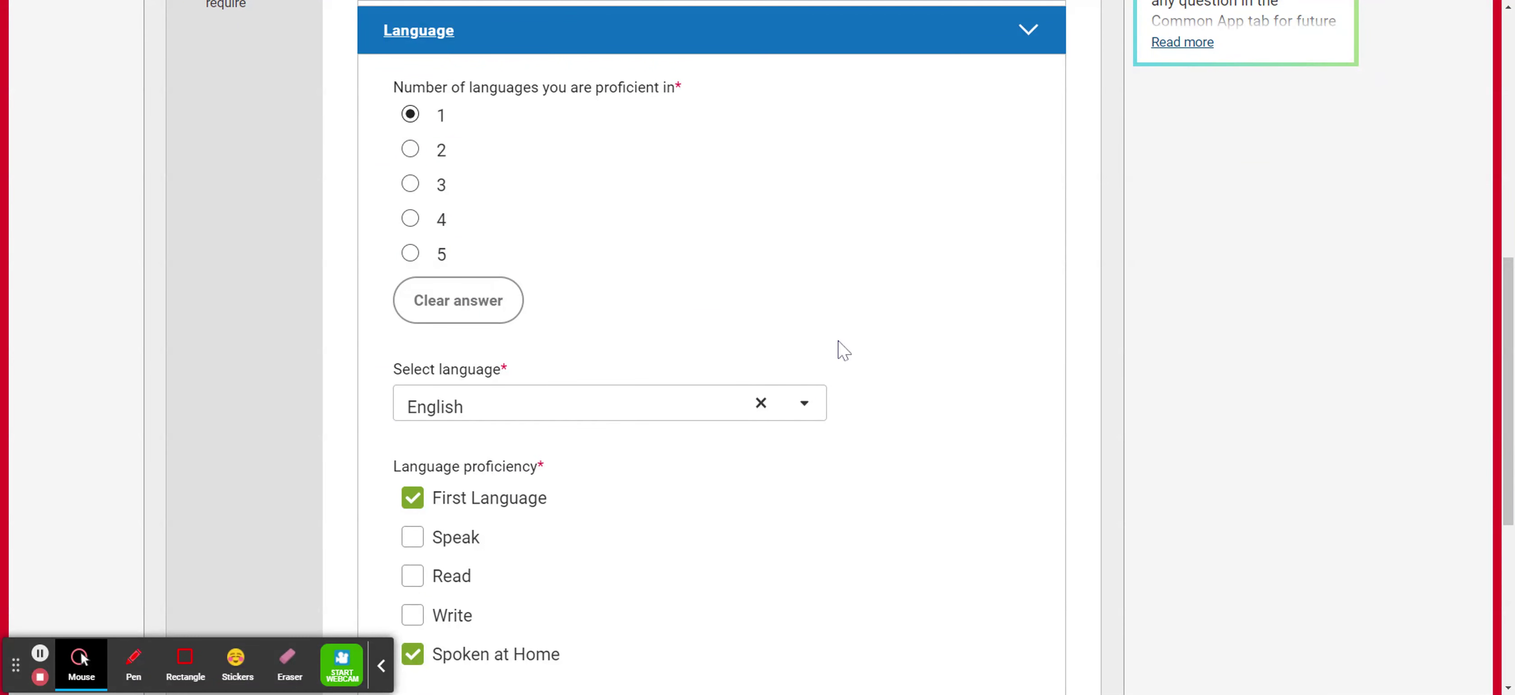
{"action": "scroll", "coordinate": [1176, 329], "scroll_direction": "down", "scroll_amount": 4}
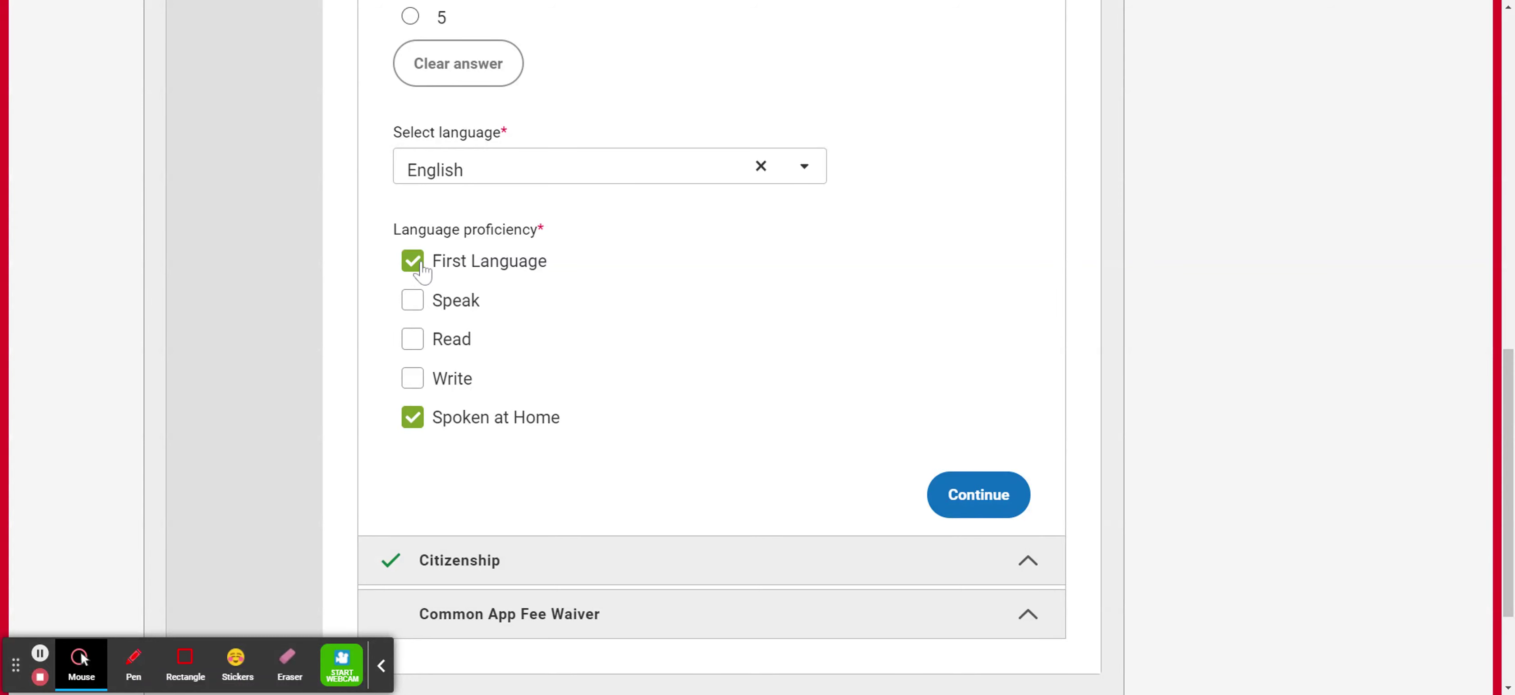
{"action": "left_click", "coordinate": [412, 303]}
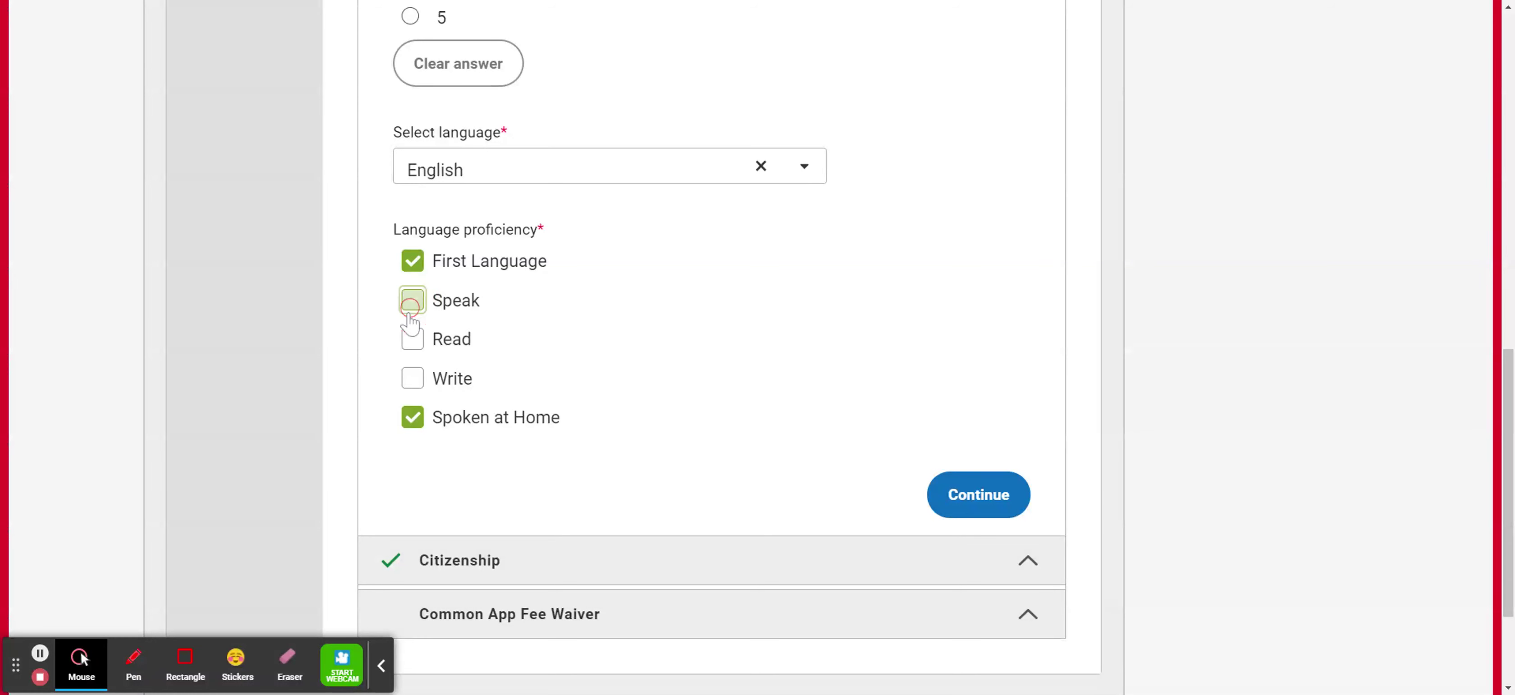
{"action": "left_click", "coordinate": [411, 338]}
{"action": "left_click", "coordinate": [412, 377]}
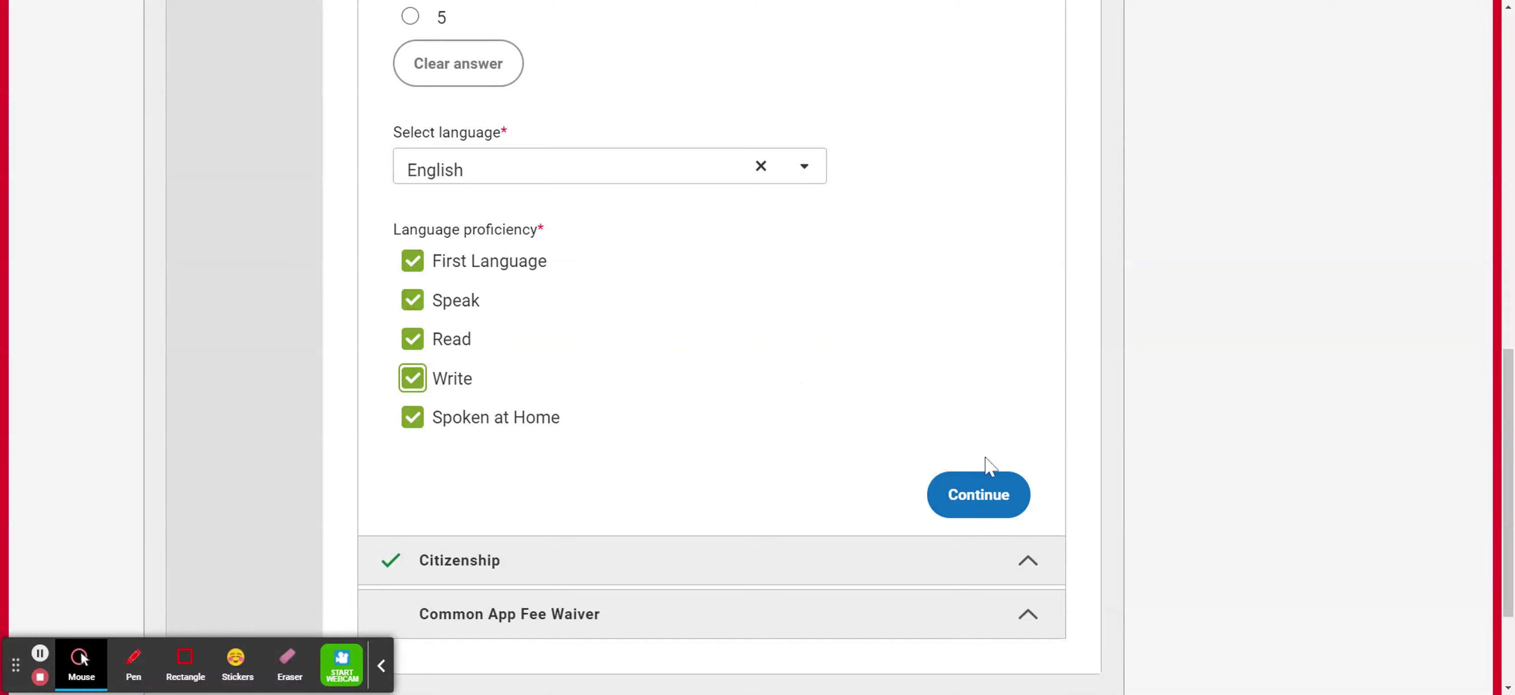
{"action": "left_click", "coordinate": [982, 502]}
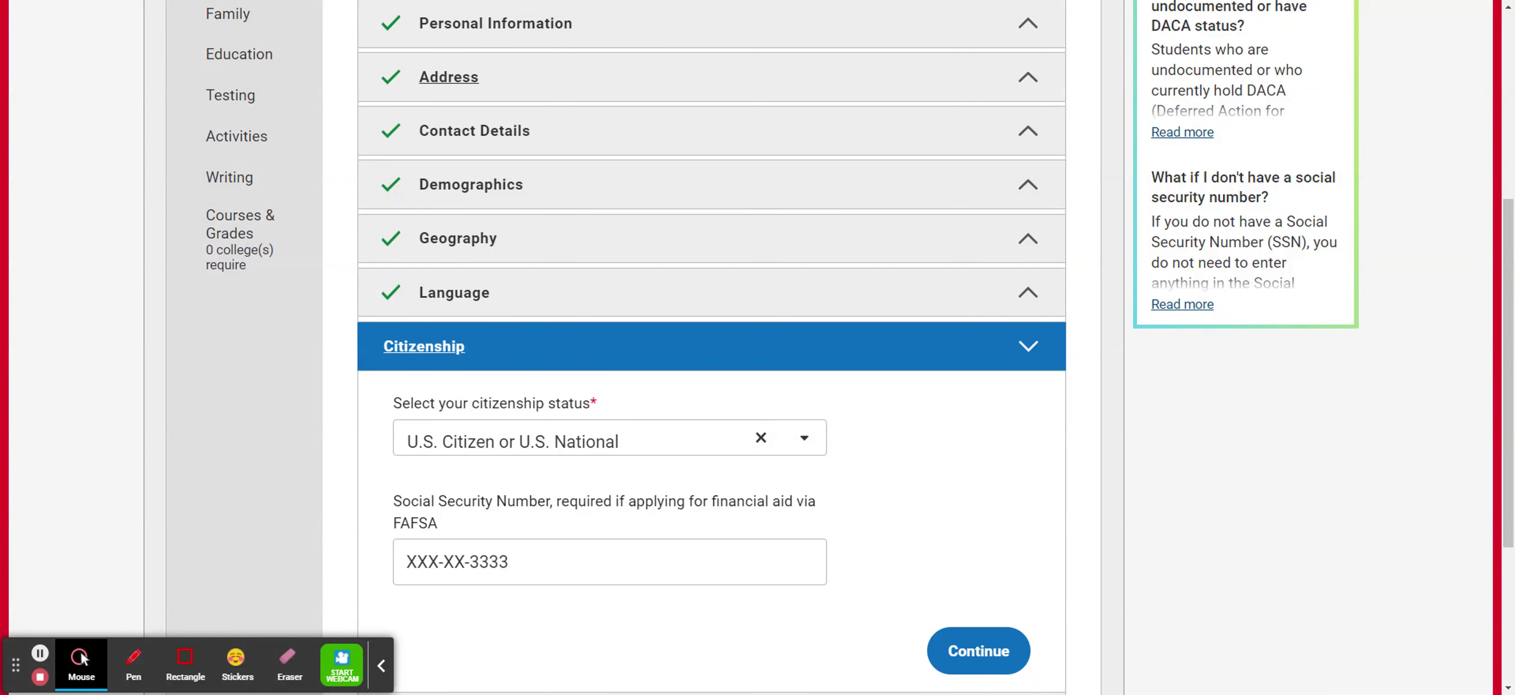
{"action": "left_click", "coordinate": [804, 440]}
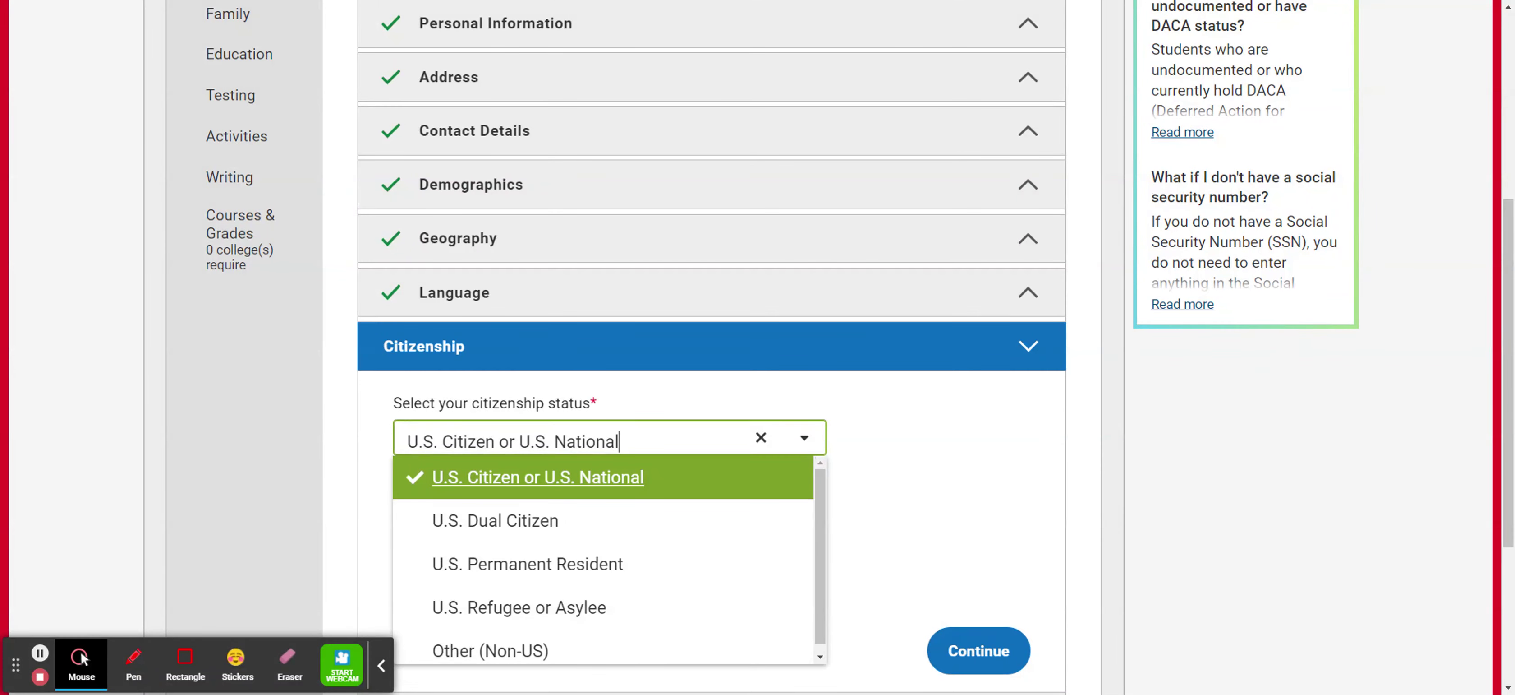
{"action": "left_click", "coordinate": [884, 445]}
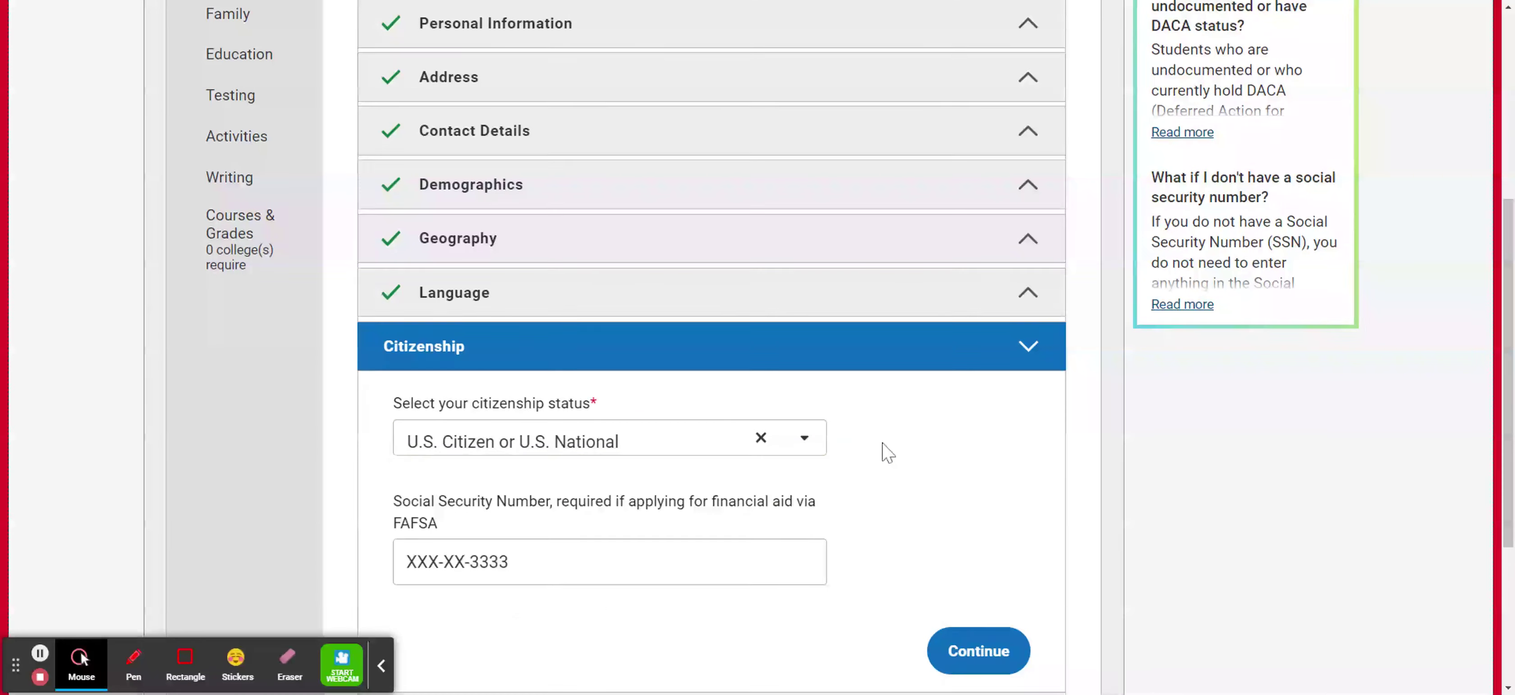
{"action": "scroll", "coordinate": [883, 445], "scroll_direction": "down", "scroll_amount": 4}
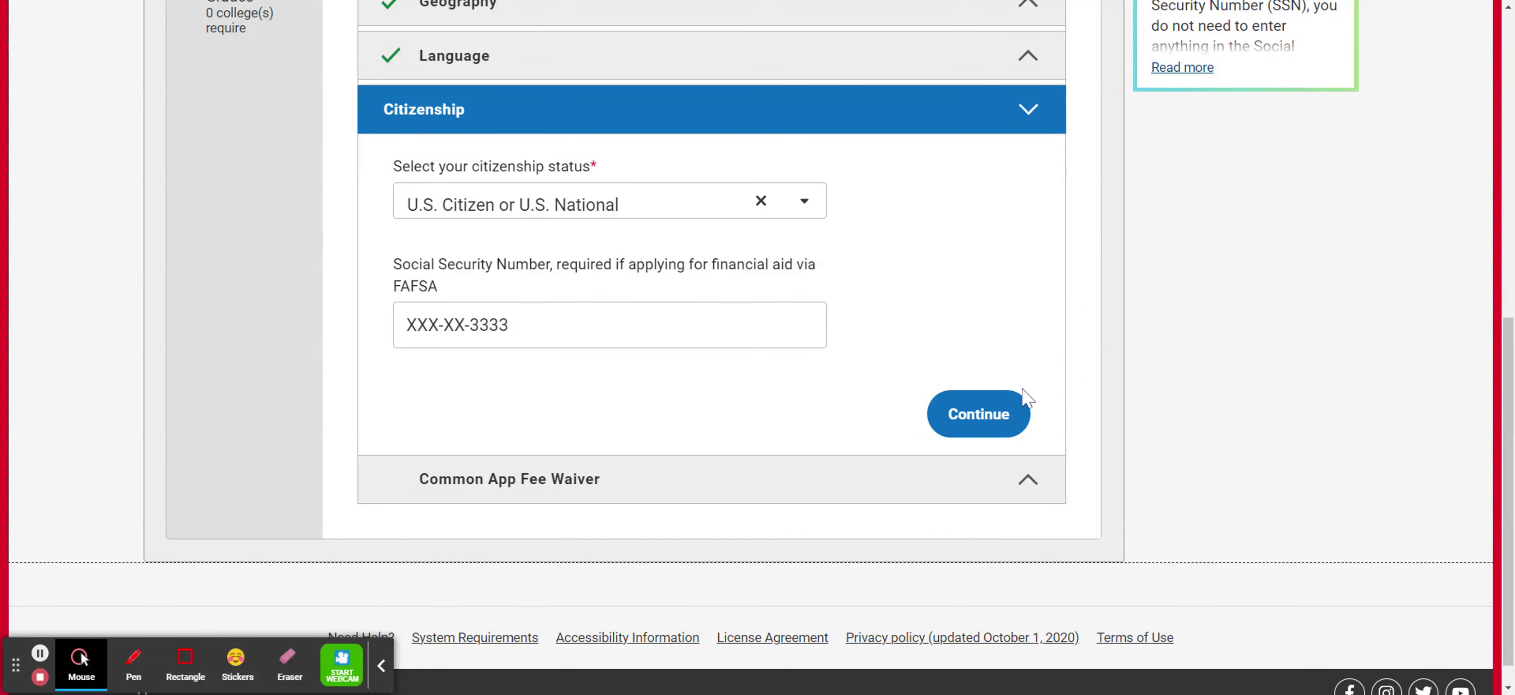
Save Citizenship and claim fee waiver eligibility through Free or Reduced Price Lunch (FRPL).
{"action": "left_click", "coordinate": [1001, 418]}
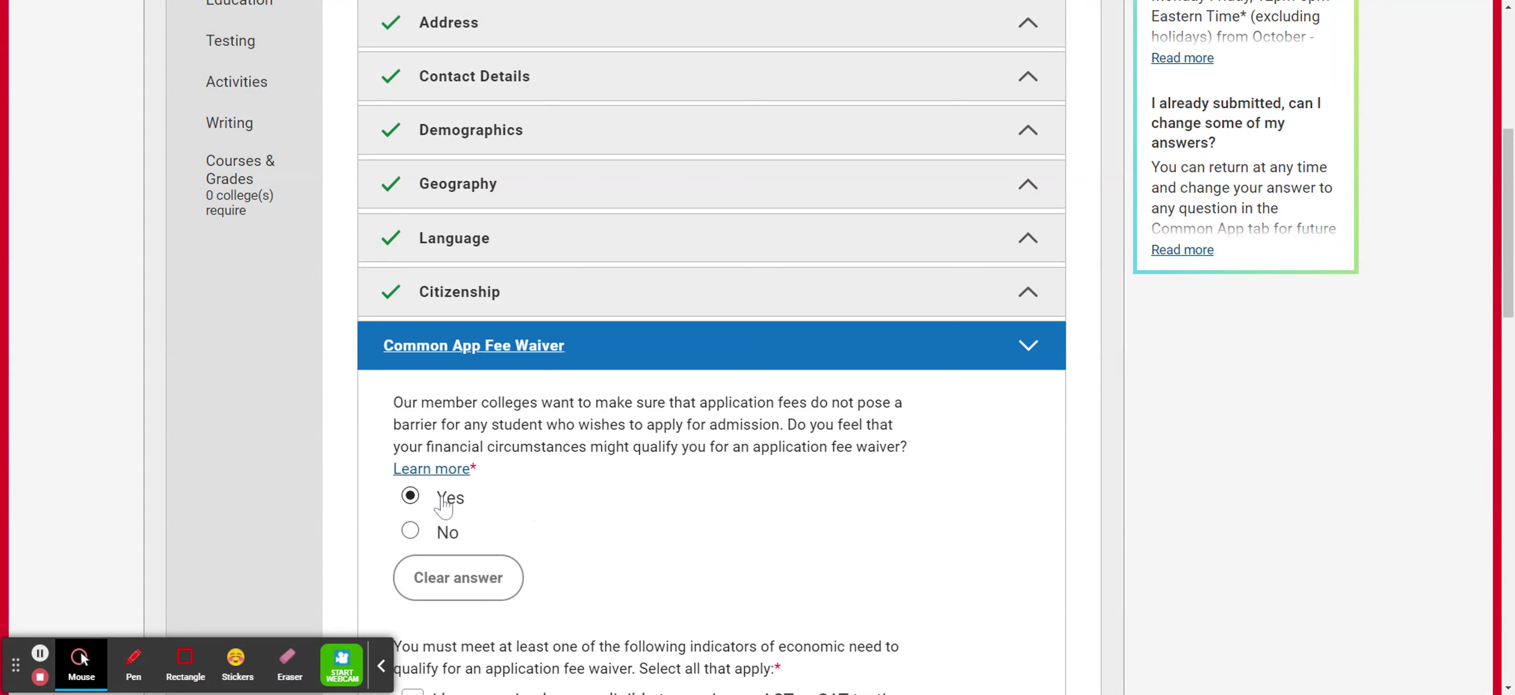
{"action": "scroll", "coordinate": [442, 504], "scroll_direction": "down", "scroll_amount": 1}
{"action": "scroll", "coordinate": [727, 406], "scroll_direction": "down", "scroll_amount": 2}
{"action": "scroll", "coordinate": [844, 407], "scroll_direction": "down", "scroll_amount": 3}
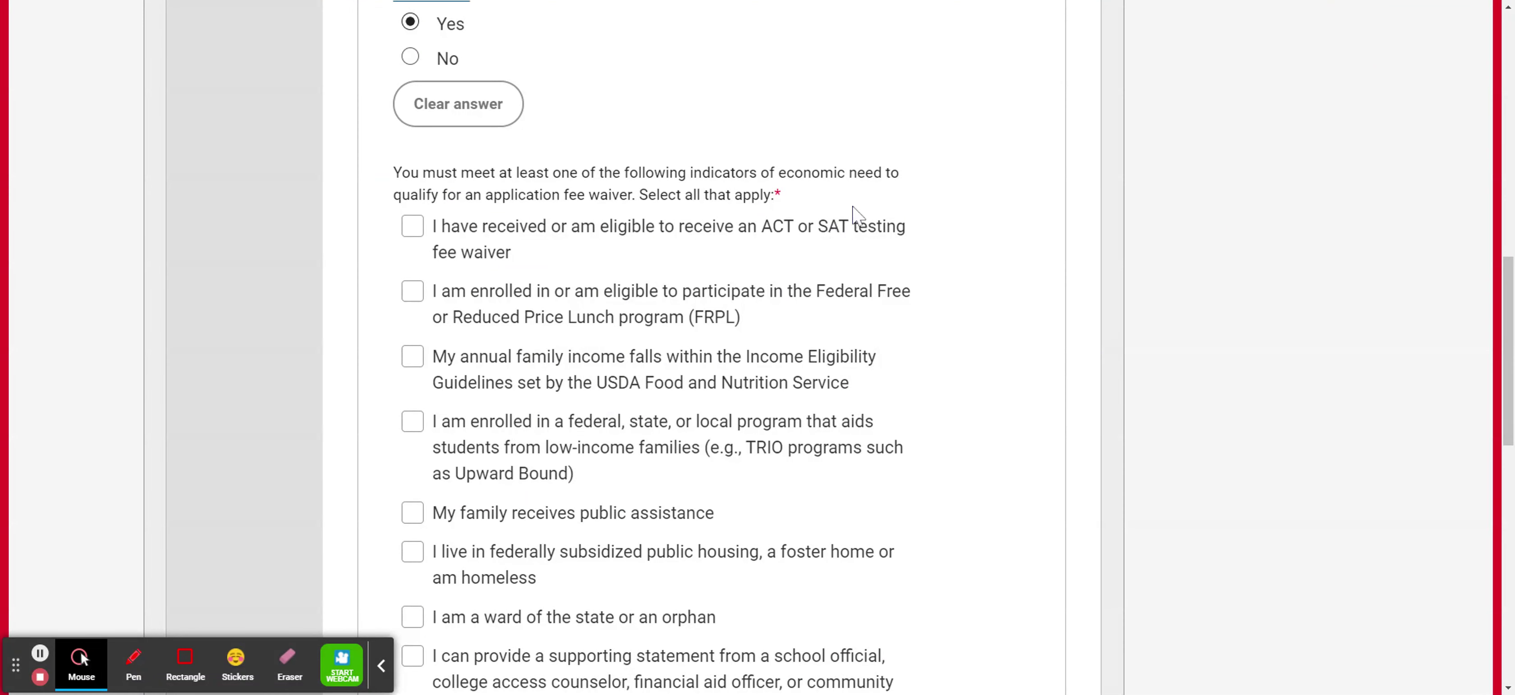
{"action": "scroll", "coordinate": [859, 212], "scroll_direction": "down", "scroll_amount": 2}
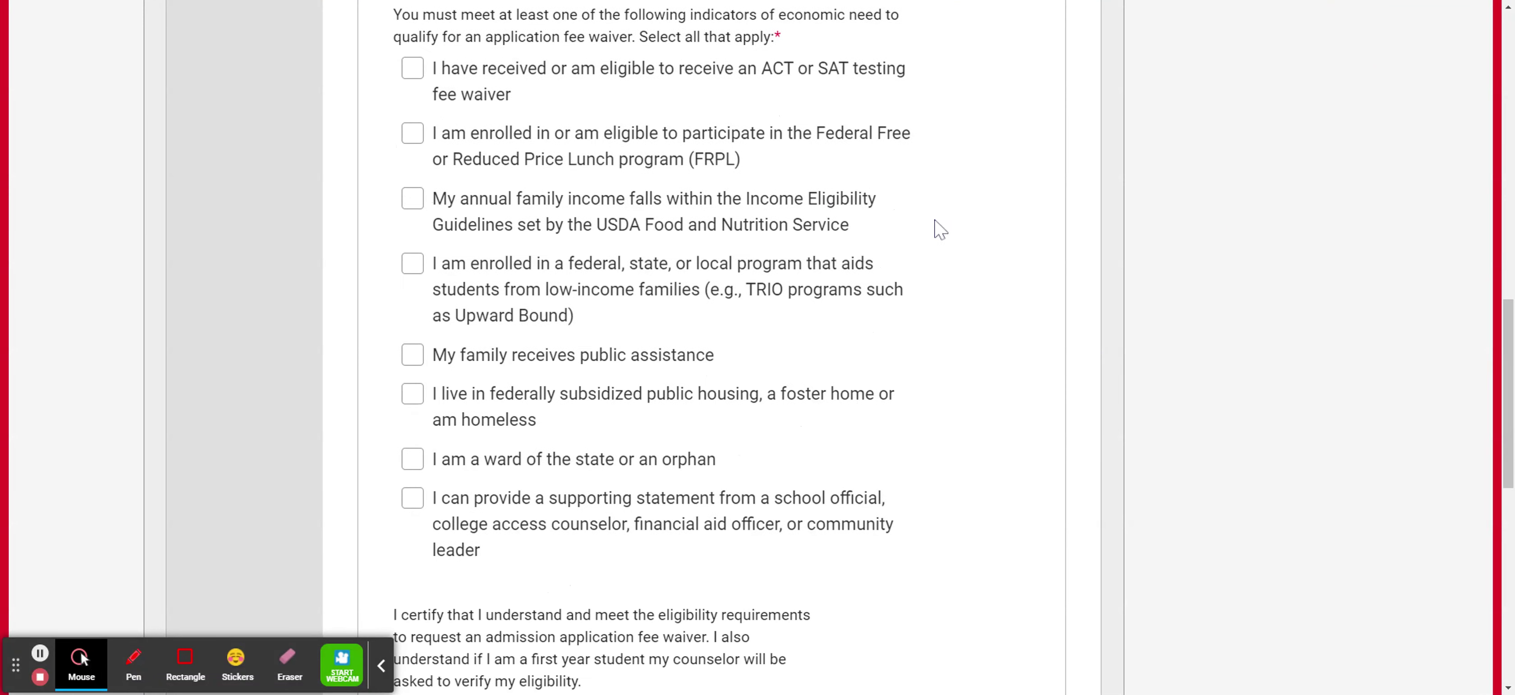
{"action": "scroll", "coordinate": [953, 241], "scroll_direction": "up", "scroll_amount": 2}
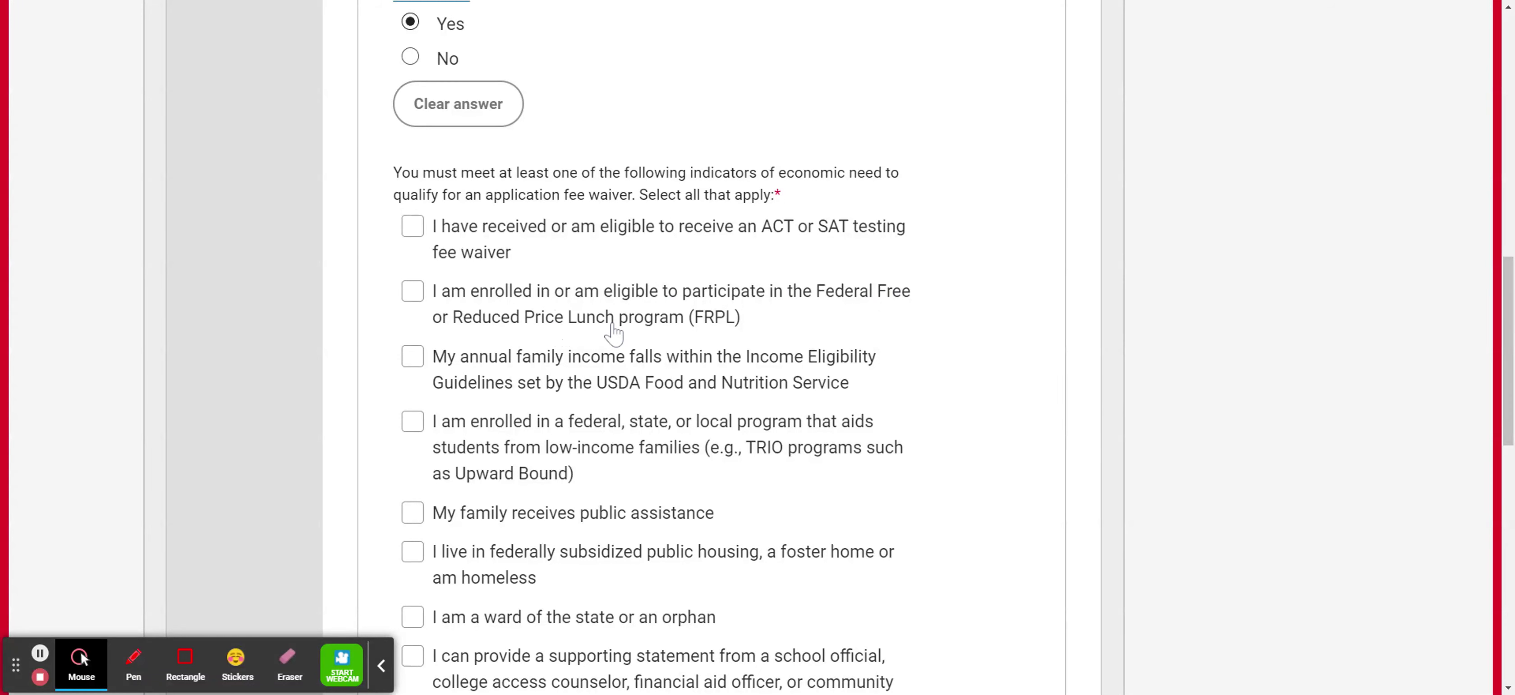
{"action": "left_click", "coordinate": [421, 298]}
Sign the fee waiver with the applicant's full name and answer No for Strive for College.
{"action": "scroll", "coordinate": [777, 300], "scroll_direction": "down", "scroll_amount": 10}
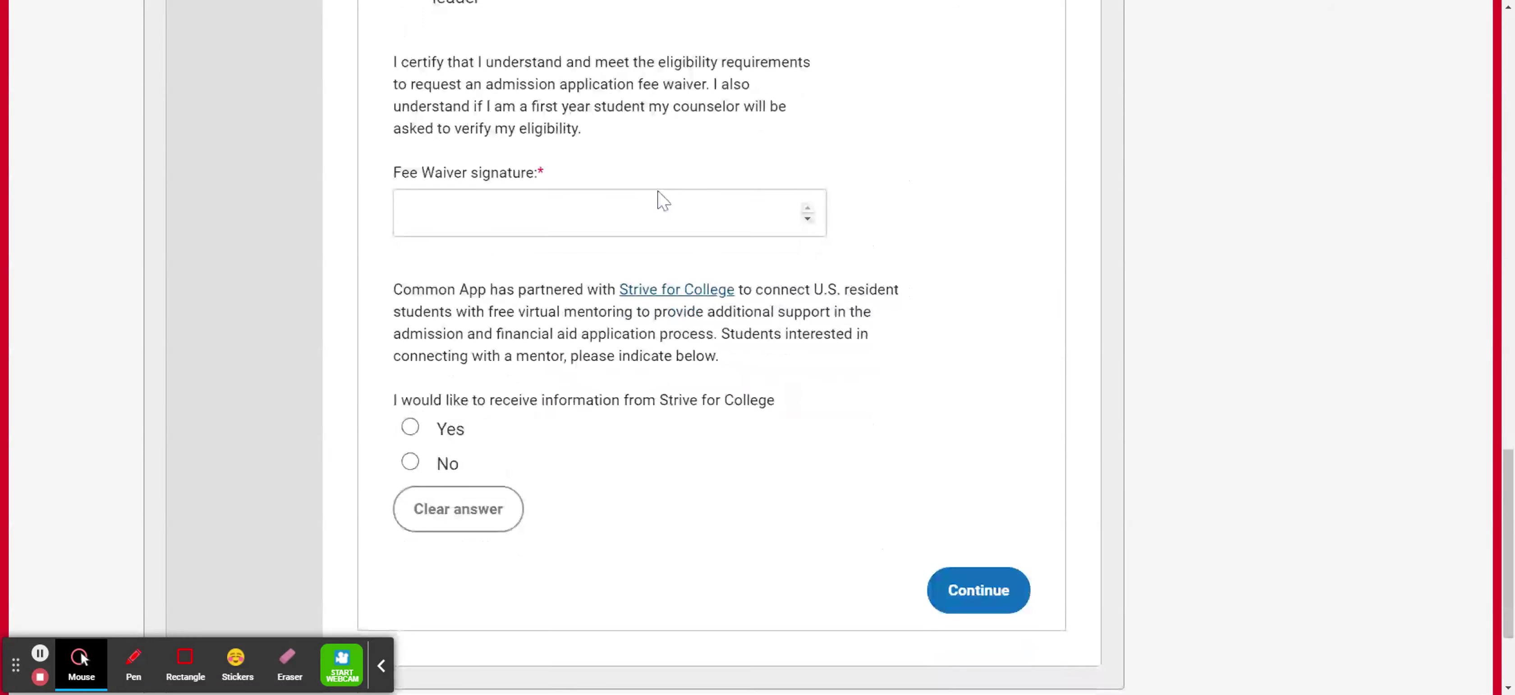
{"action": "left_click", "coordinate": [653, 210]}
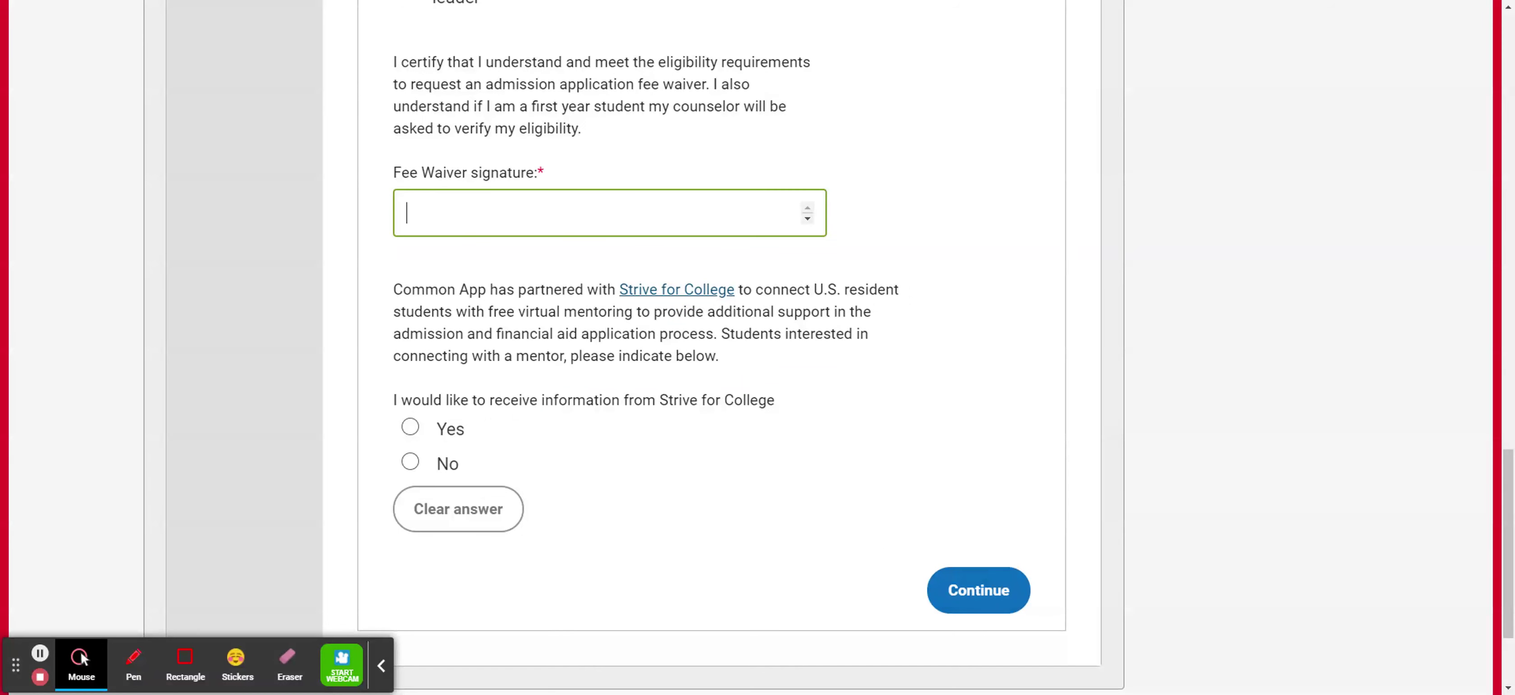
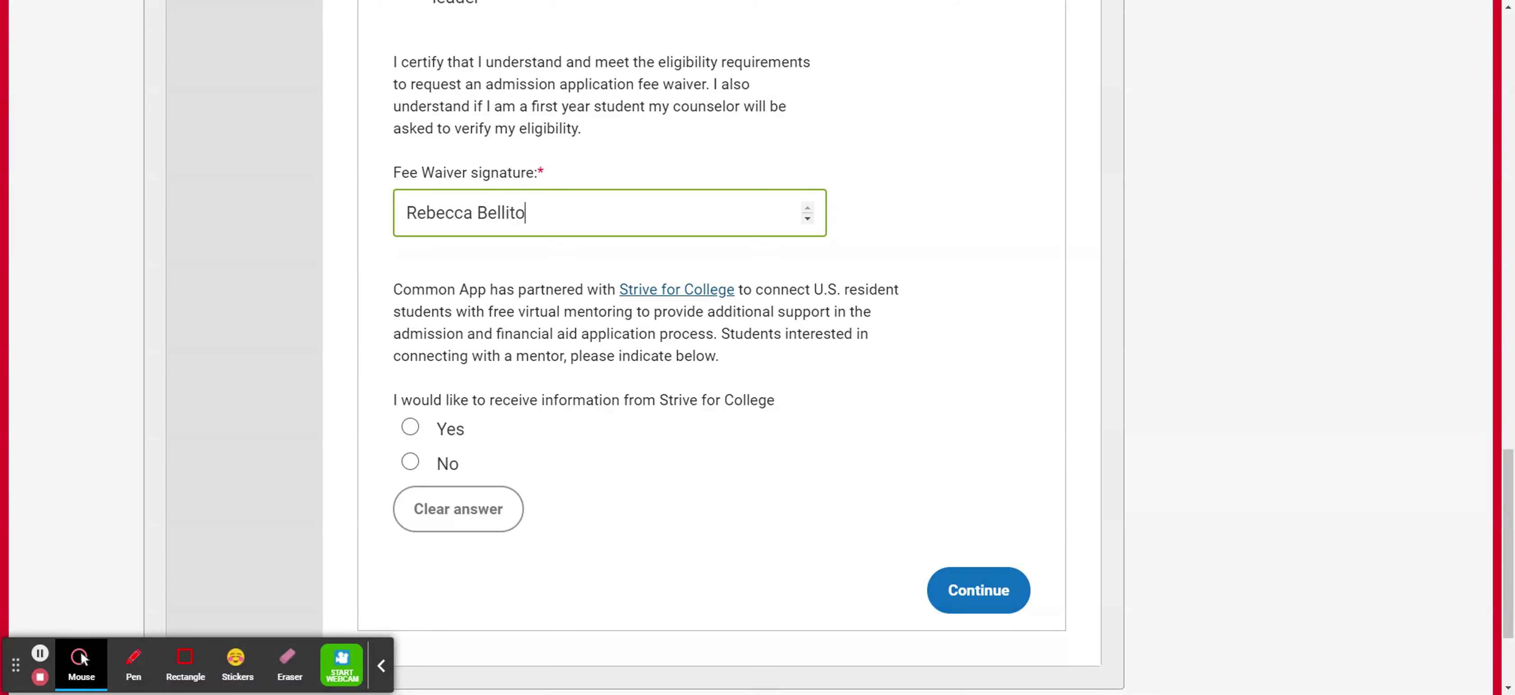
{"action": "key", "text": "Tab"}
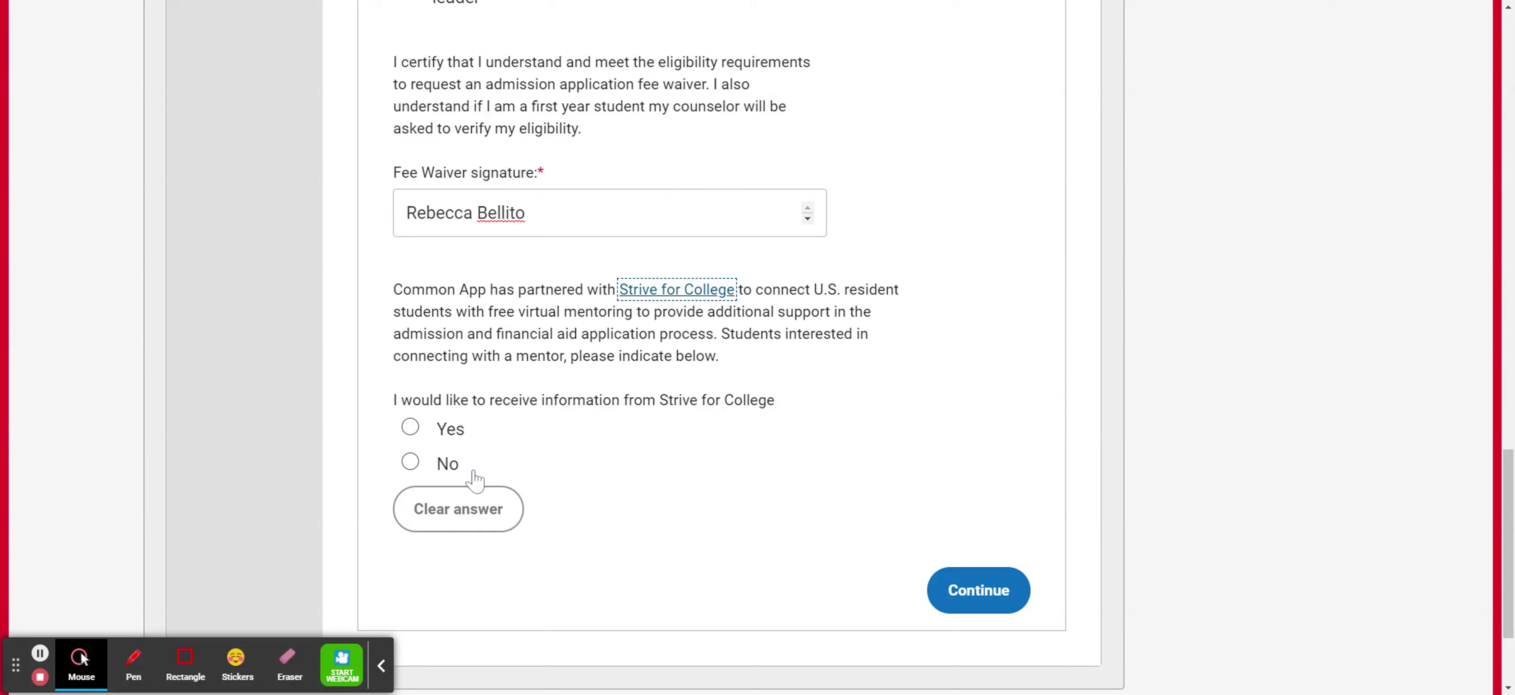
{"action": "left_click", "coordinate": [419, 468]}
Save the Common App Fee Waiver section to complete Profile and advance to Family.
{"action": "left_click", "coordinate": [978, 589]}
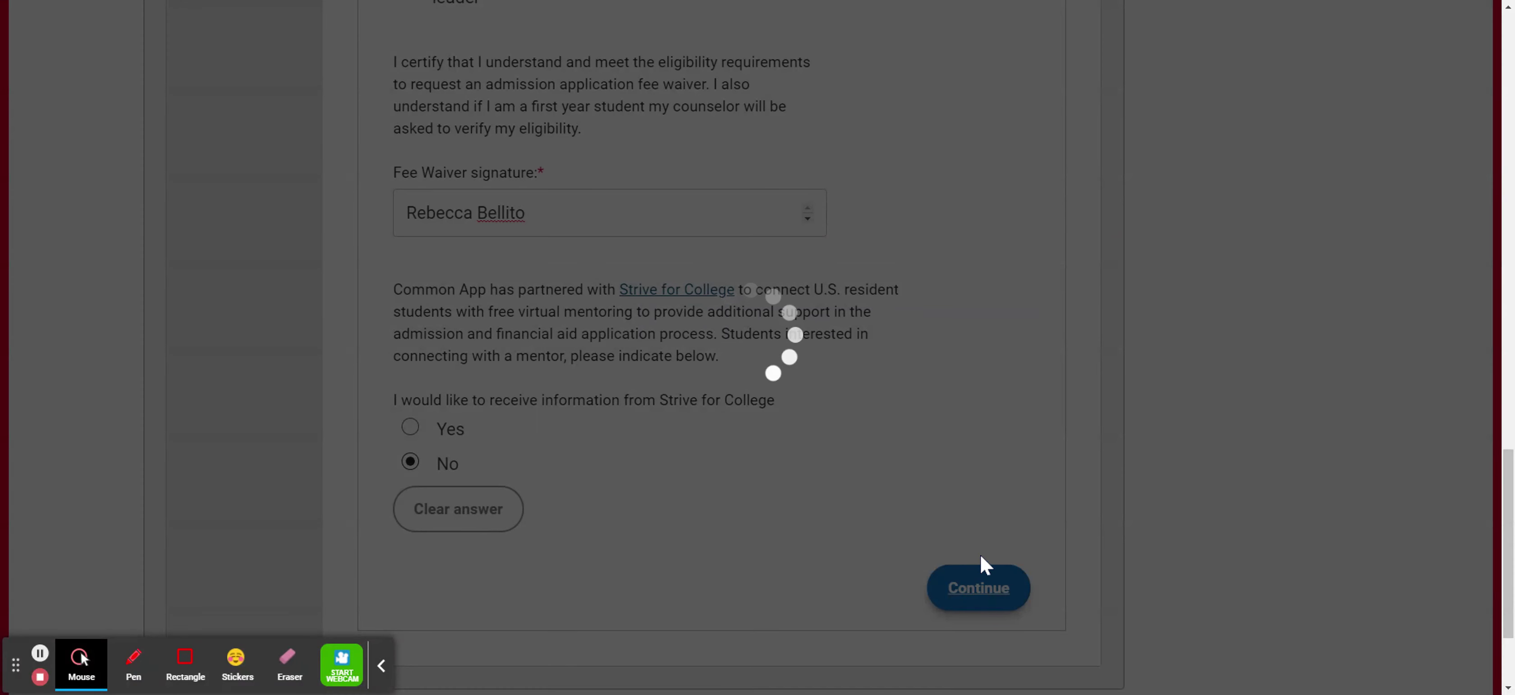